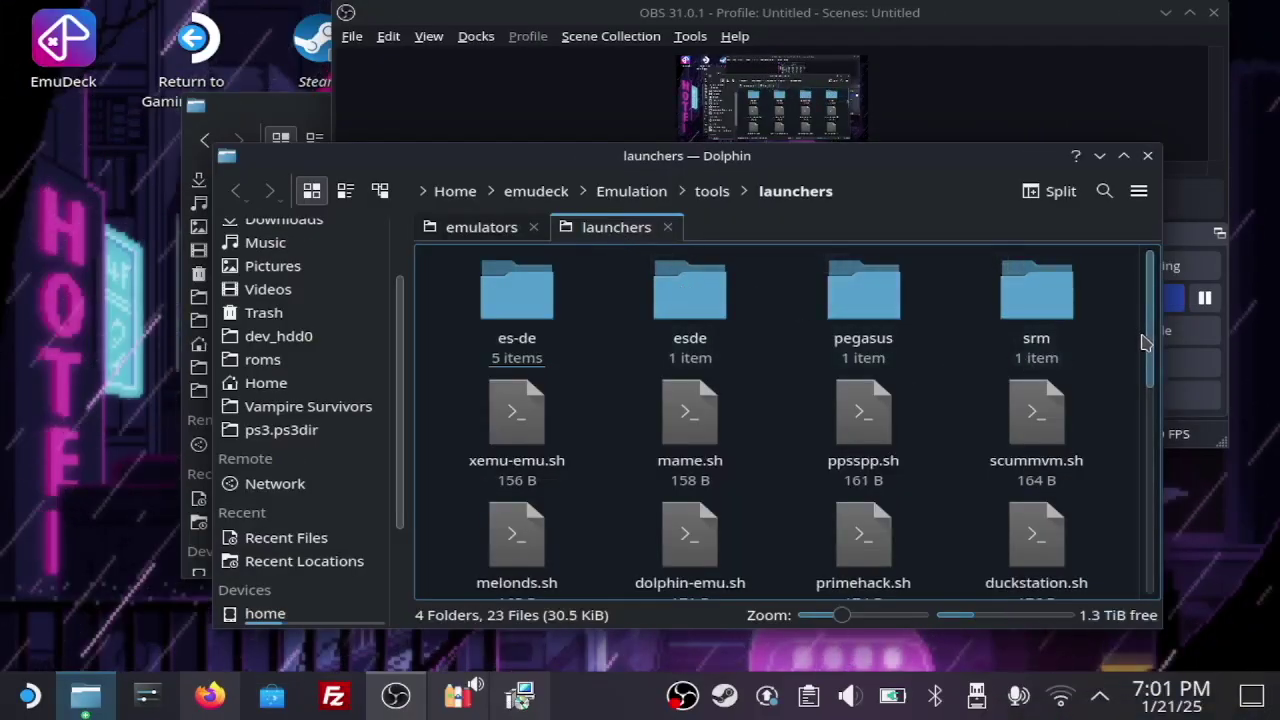
Locate citron.sh in the Emulation/tools/launchers folder and check the folder's full path
{"action": "left_click_drag", "start_coordinate": [1150, 345], "coordinate": [1157, 563]}
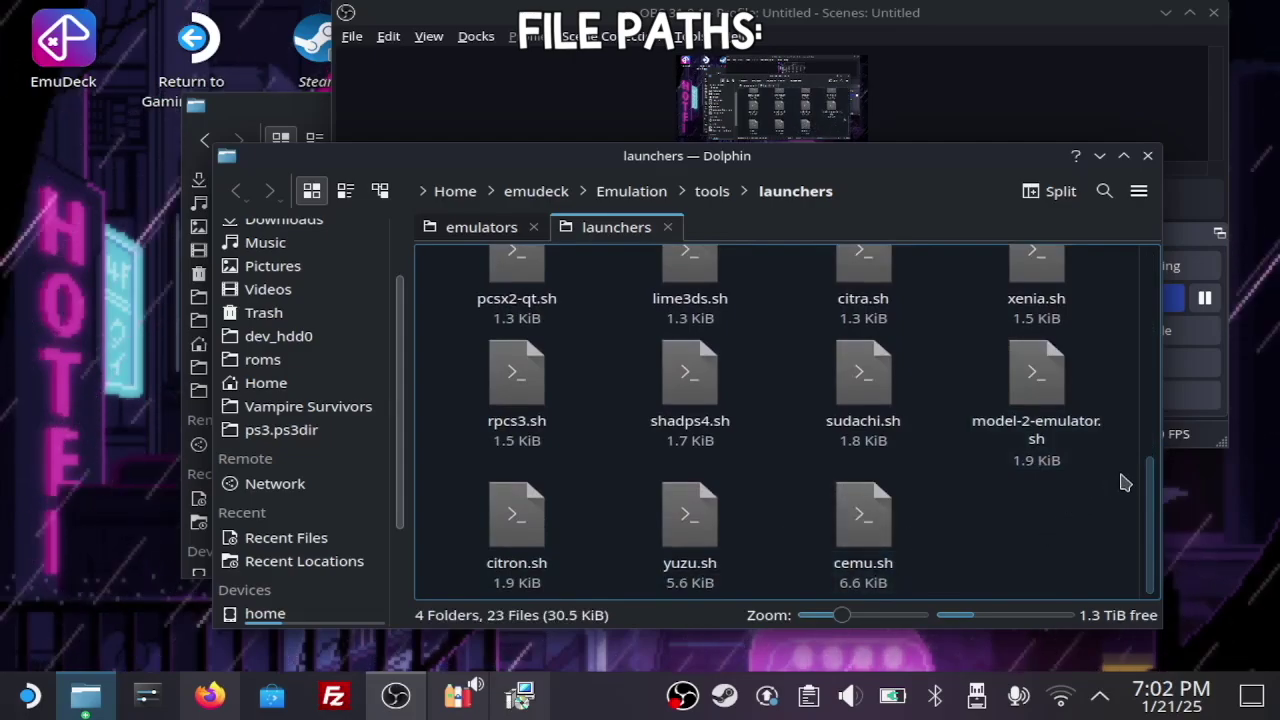
{"action": "left_click_drag", "start_coordinate": [1149, 506], "coordinate": [1155, 535]}
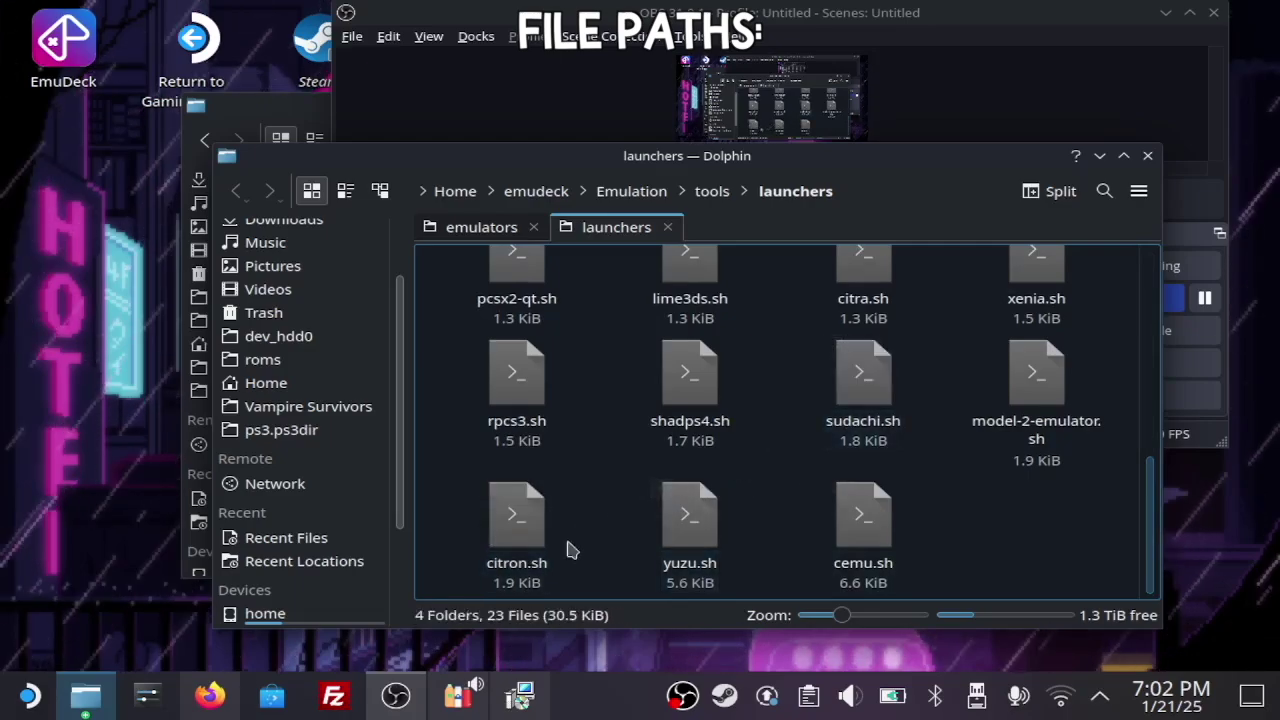
{"action": "left_click", "coordinate": [427, 195]}
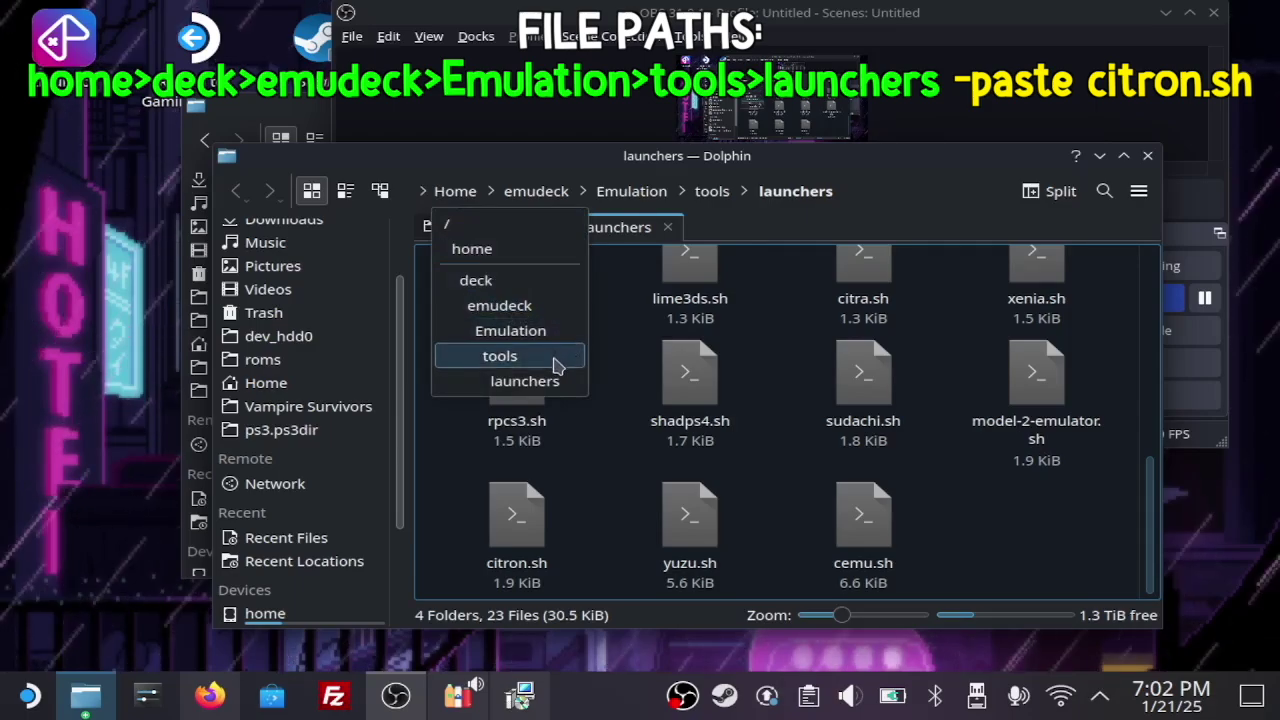
{"action": "left_click", "coordinate": [594, 468]}
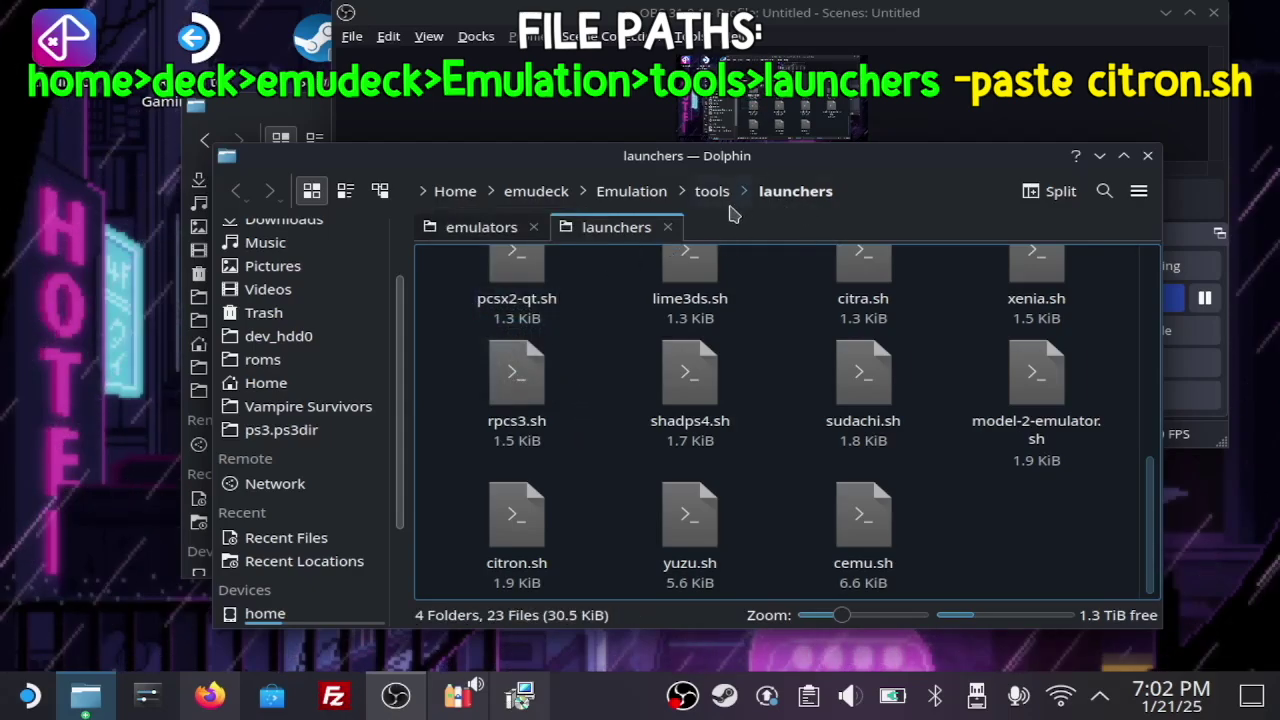
Check the full path of the Emulation/roms/emulators folder and look through the shell scripts in it
{"action": "left_click", "coordinate": [492, 229]}
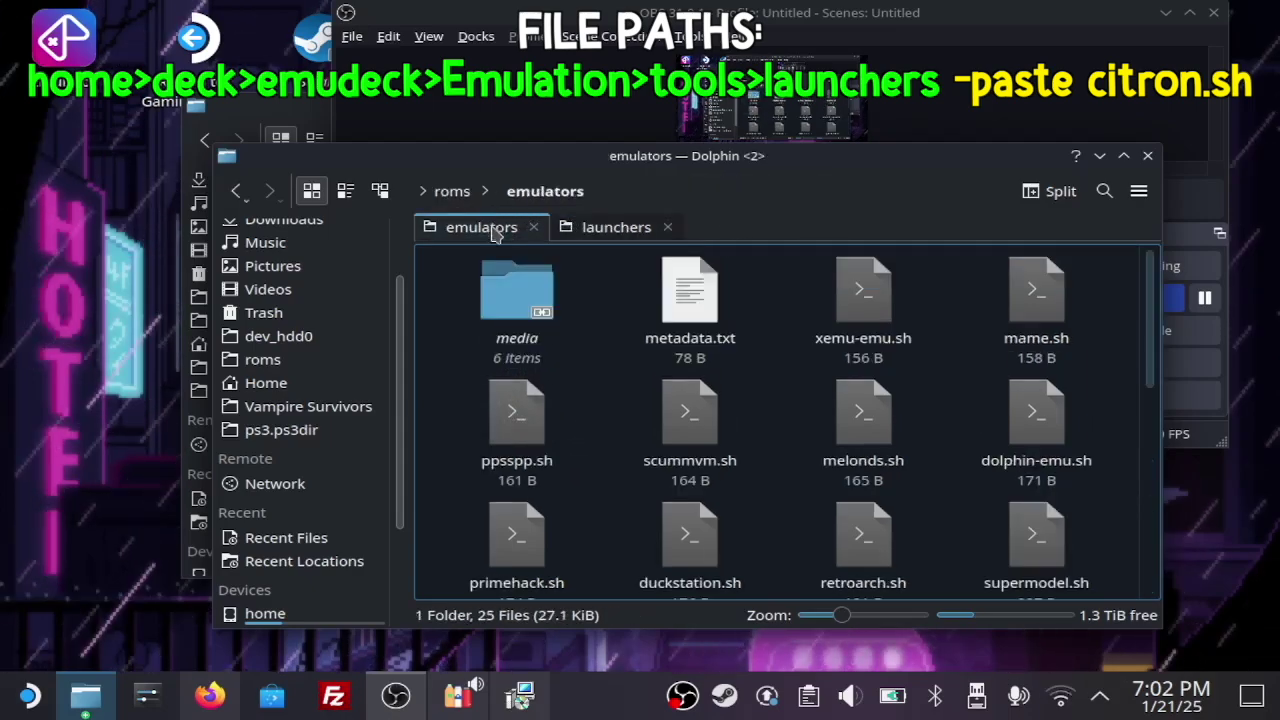
{"action": "left_click", "coordinate": [615, 228]}
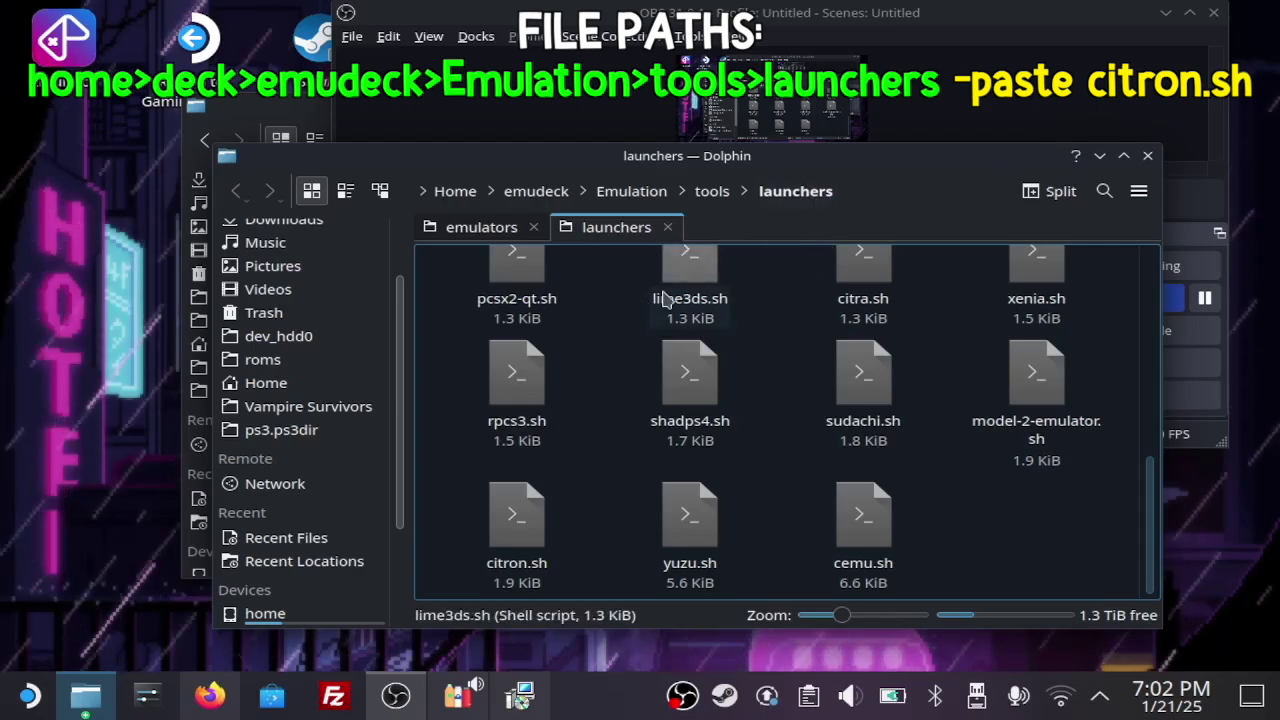
{"action": "right_click", "coordinate": [110, 708]}
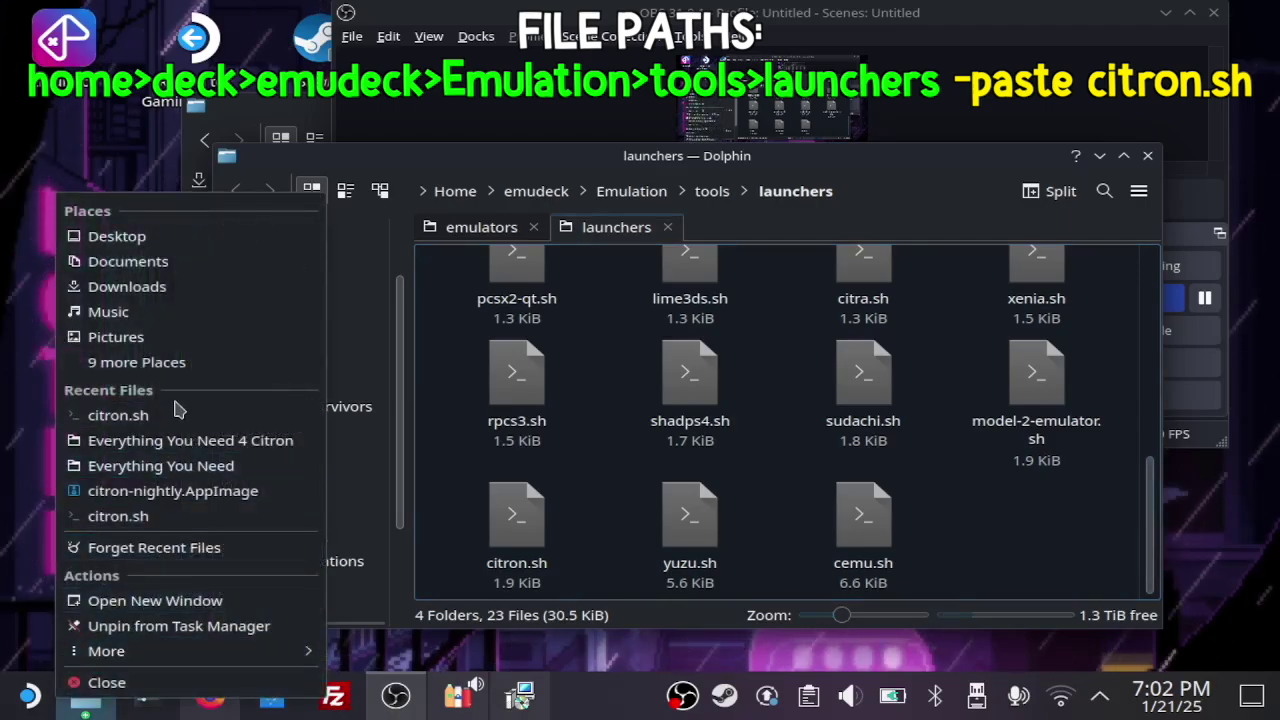
{"action": "left_click", "coordinate": [97, 608]}
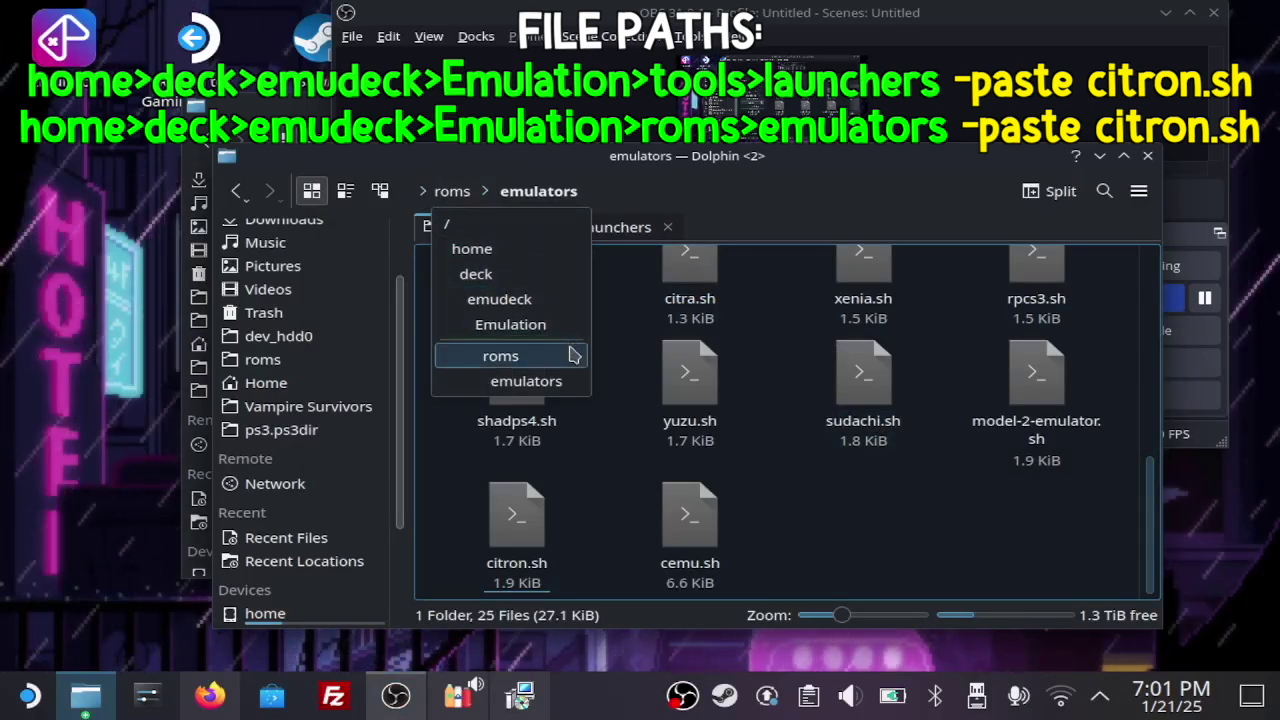
{"action": "left_click", "coordinate": [878, 527]}
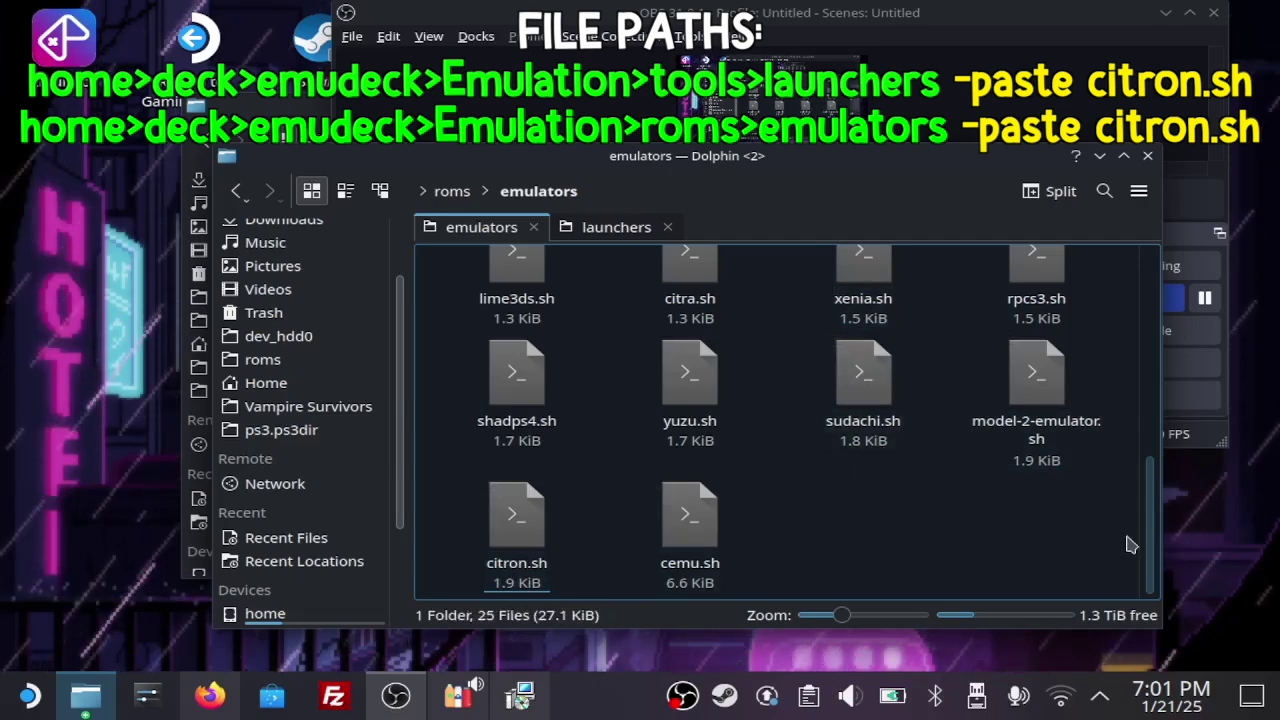
{"action": "left_click_drag", "start_coordinate": [1152, 543], "coordinate": [1150, 490]}
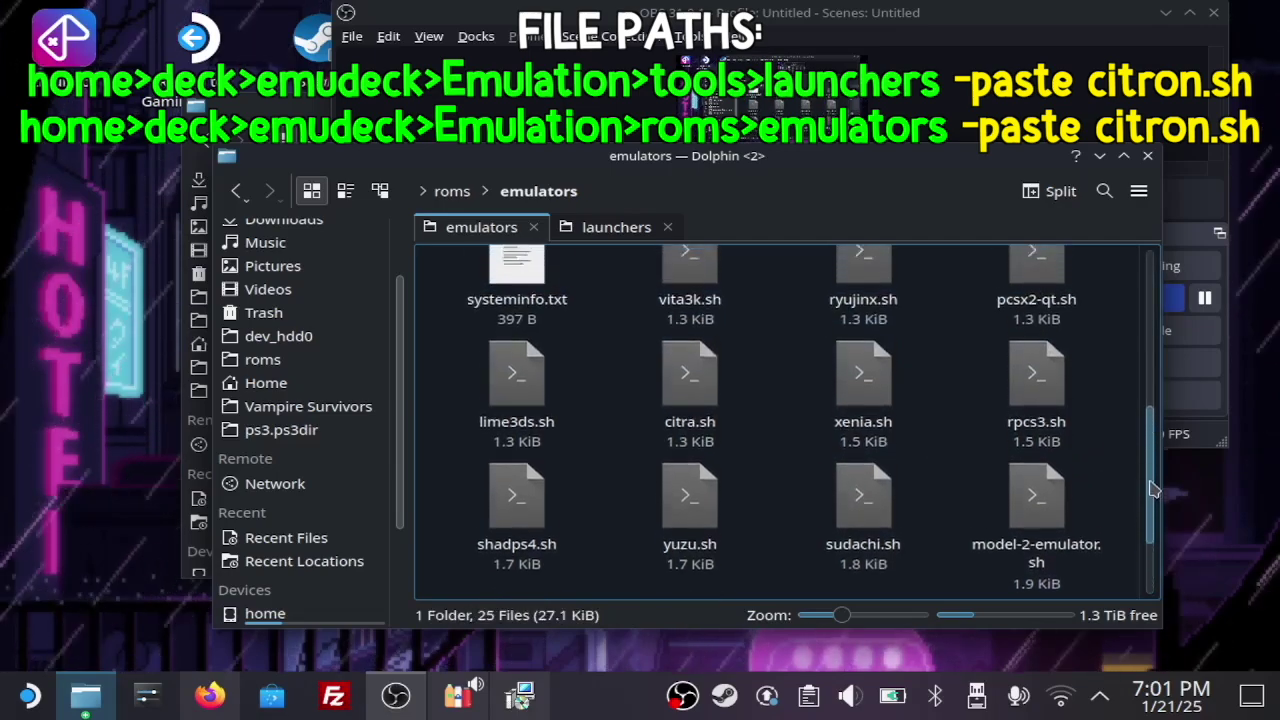
Go to the Home folder and open custom_systems inside ES-DE
{"action": "left_click", "coordinate": [236, 190]}
{"action": "left_click", "coordinate": [236, 190]}
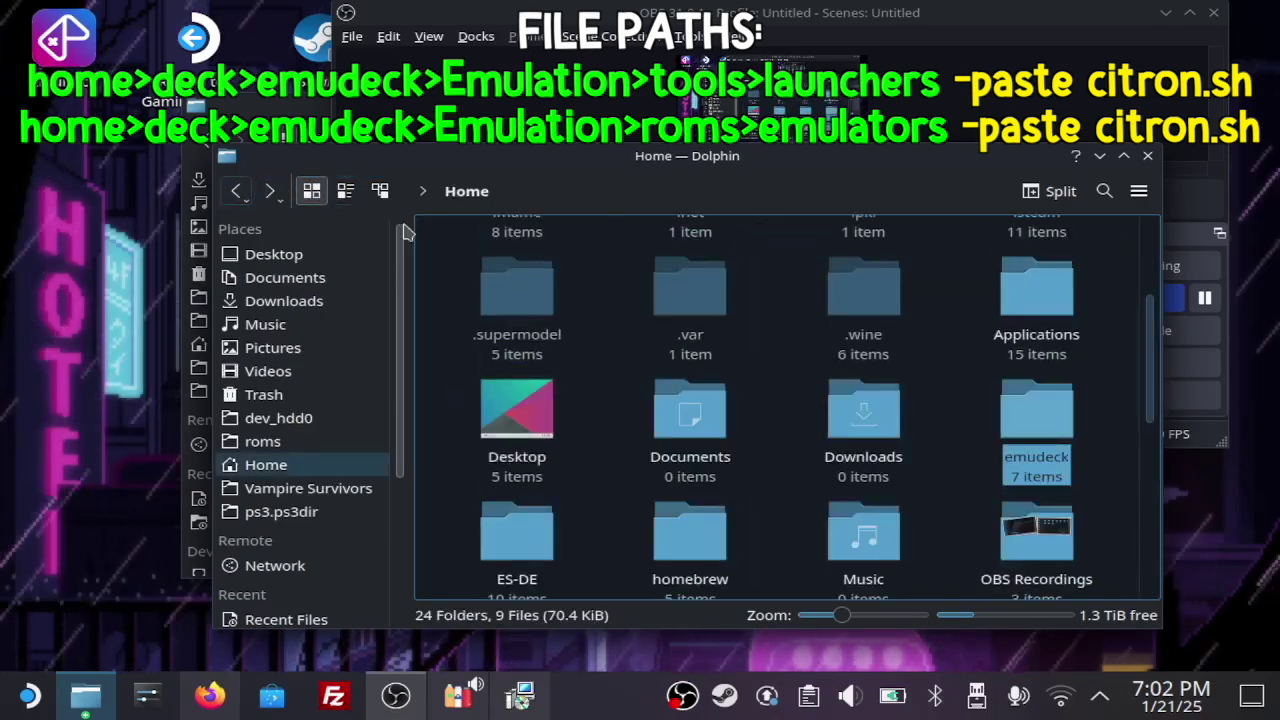
{"action": "left_click", "coordinate": [509, 533]}
{"action": "left_click", "coordinate": [775, 294]}
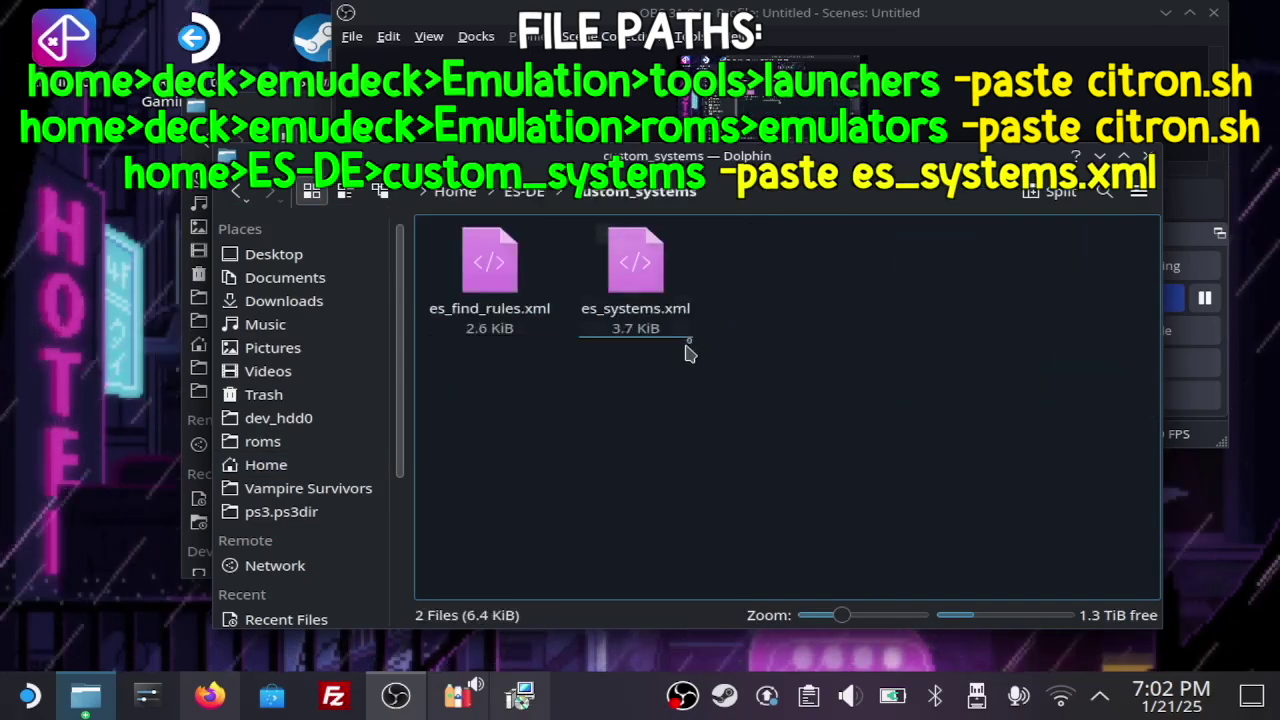
Copy es_systems.xml and open the file in a text editor
{"action": "left_click", "coordinate": [636, 262]}
{"action": "right_click", "coordinate": [637, 264]}
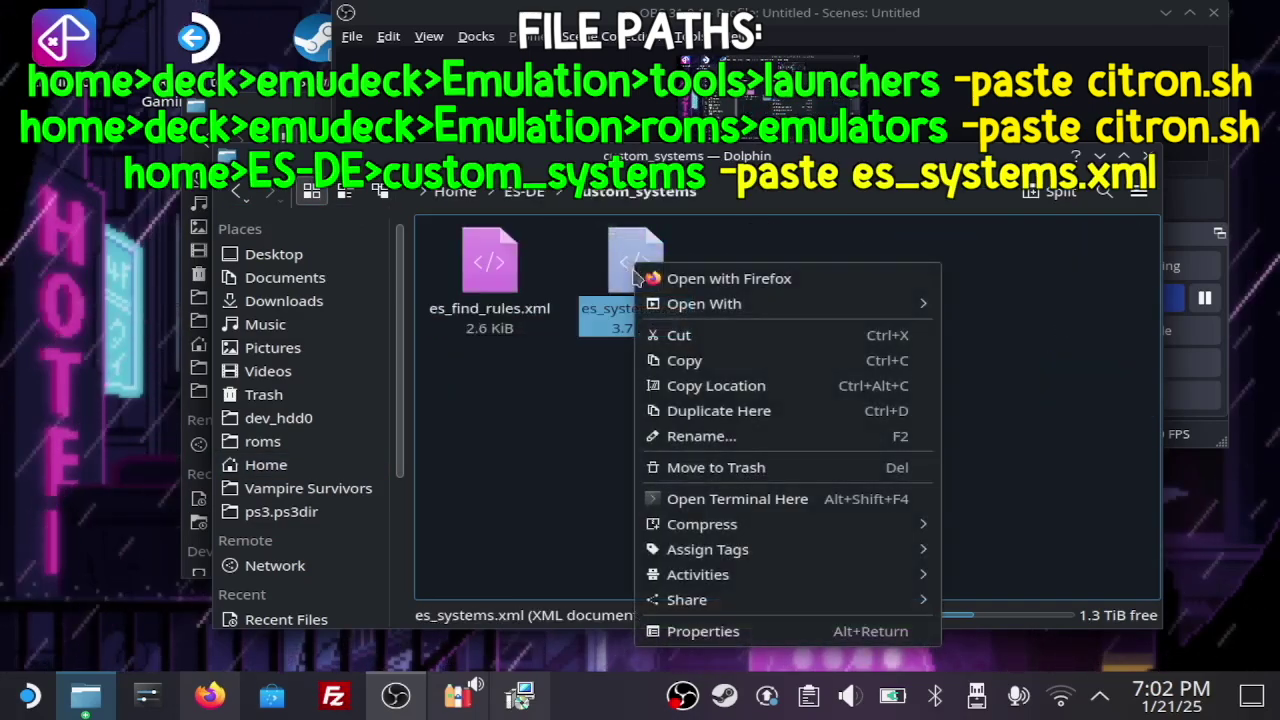
{"action": "left_click", "coordinate": [705, 362]}
{"action": "right_click", "coordinate": [637, 262]}
{"action": "mouse_move", "coordinate": [703, 304]}
{"action": "left_click", "coordinate": [968, 316]}
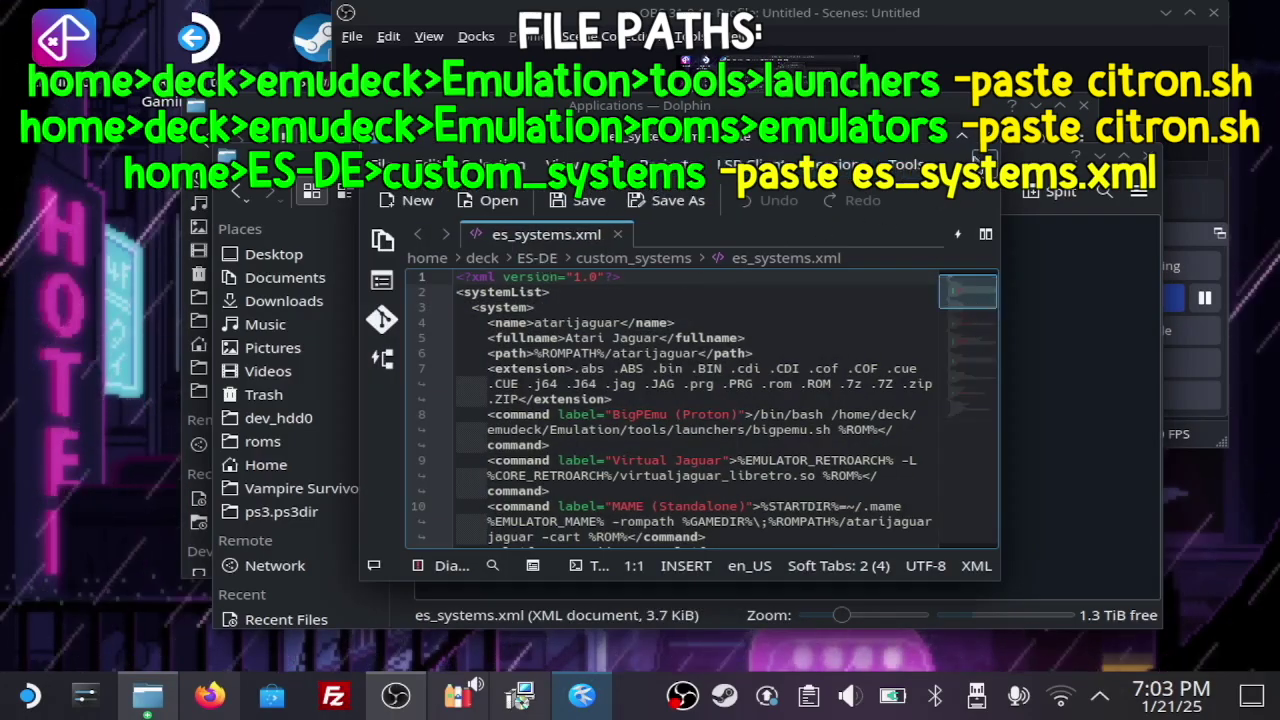
Examine the Sudachi and Citron Canary command lines of the switch system in es_systems.xml, plus the Everything You Need 4 Citron folder
{"action": "key", "text": "super+Page_Up"}
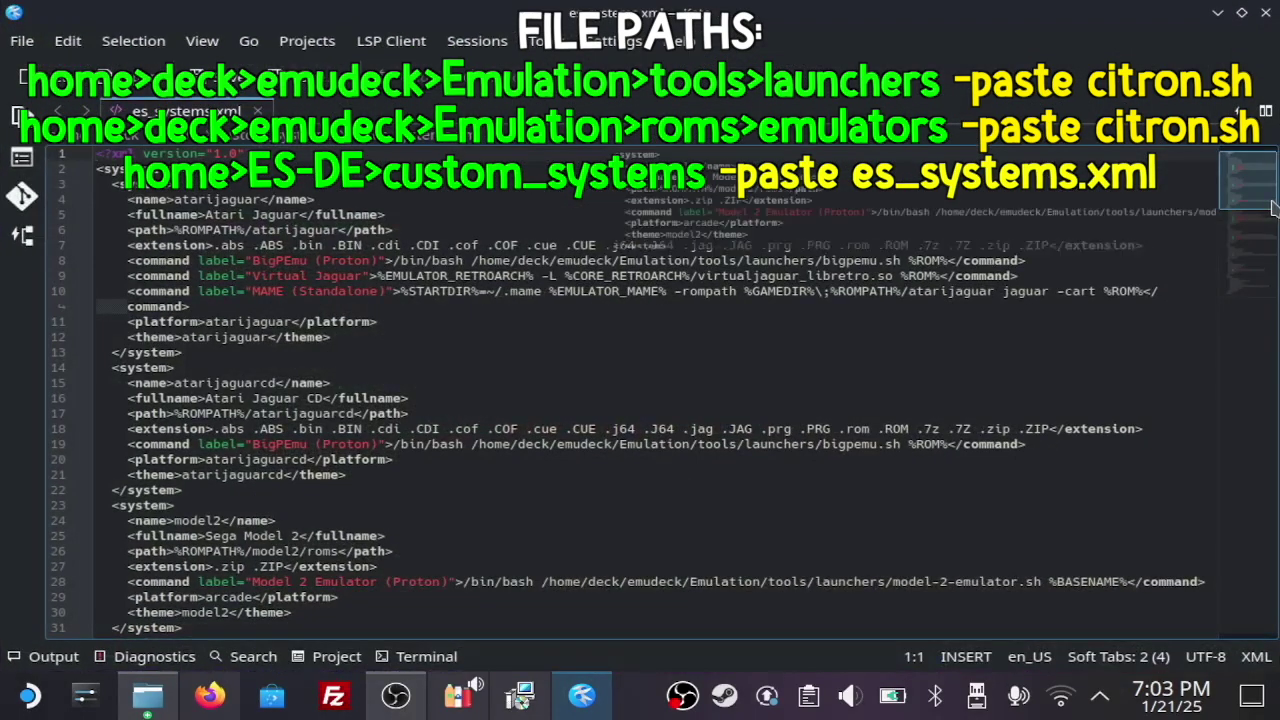
{"action": "scroll", "coordinate": [1272, 207], "scroll_direction": "down", "scroll_amount": 7}
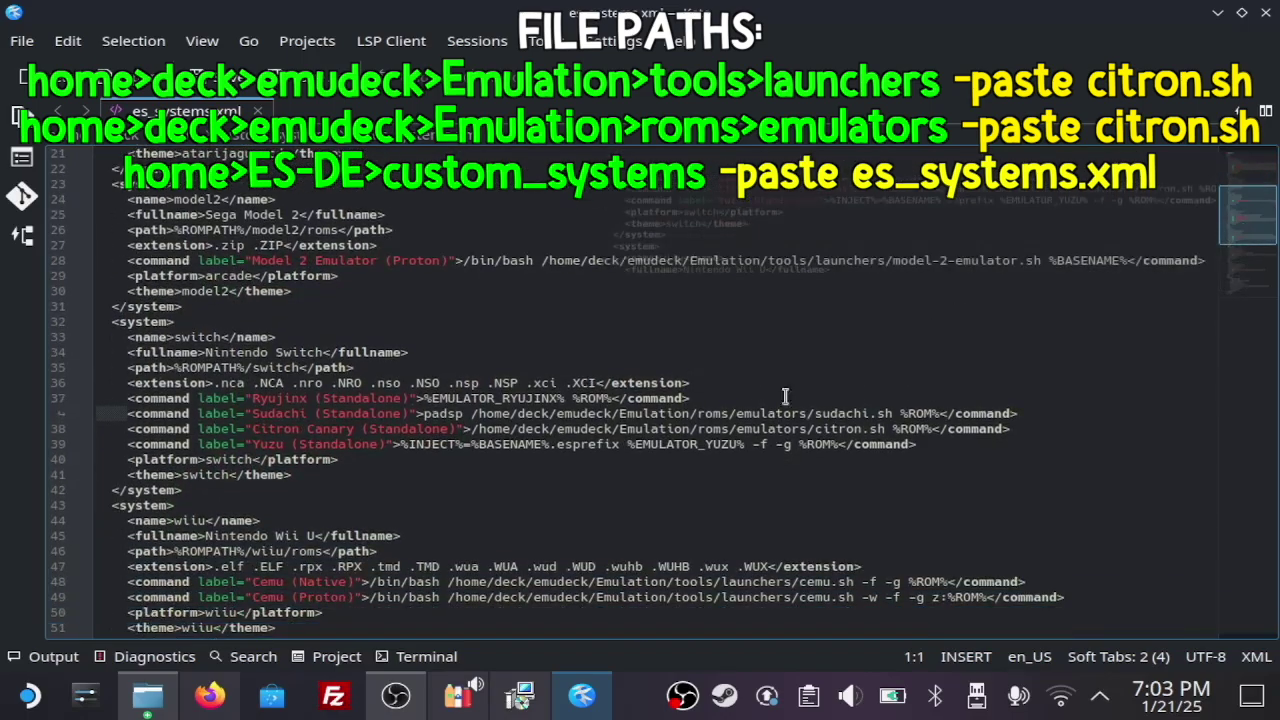
{"action": "left_click_drag", "start_coordinate": [1012, 428], "coordinate": [129, 417]}
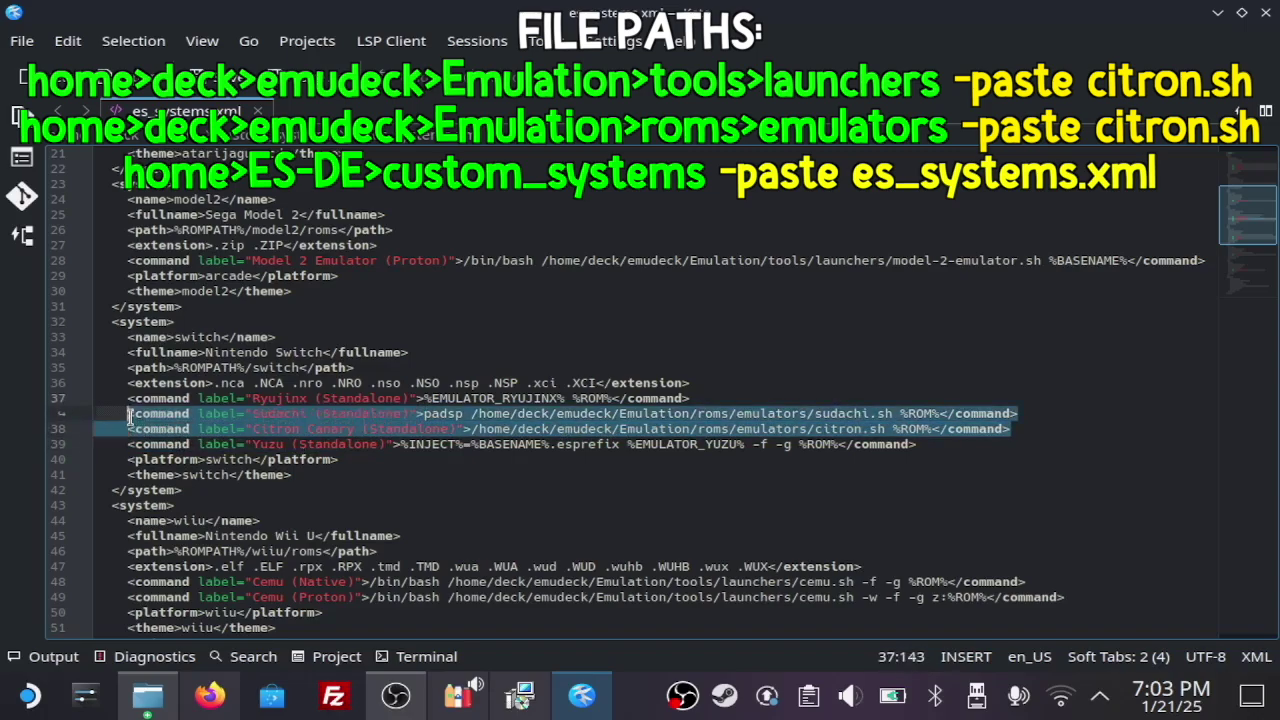
{"action": "left_click", "coordinate": [379, 383]}
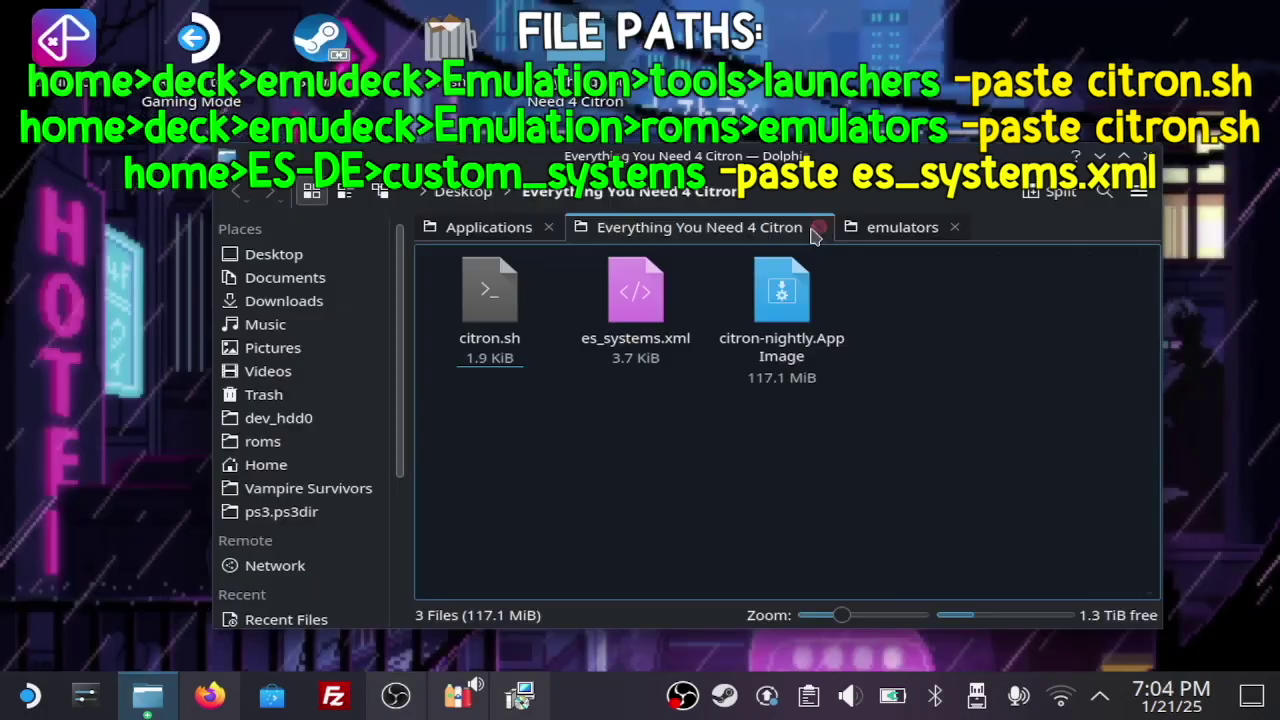
{"action": "left_click", "coordinate": [737, 223]}
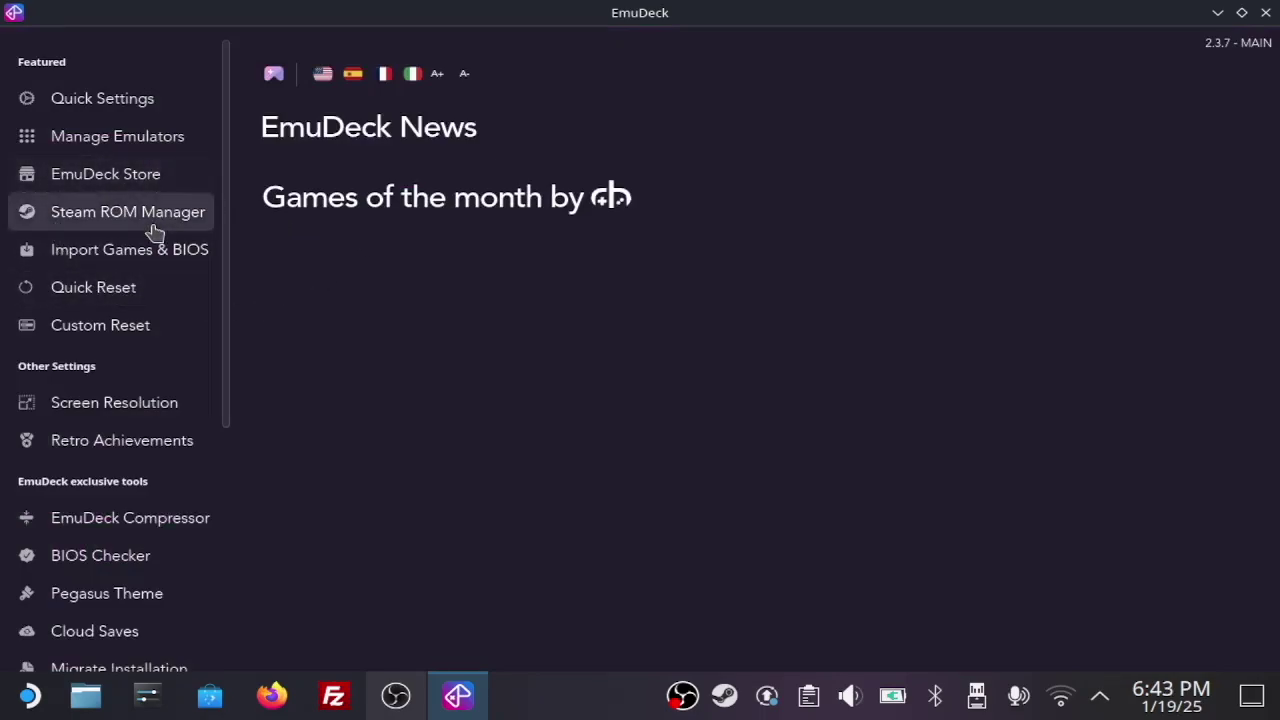
Launch Steam ROM Manager from EmuDeck and create a parser from the Nintendo Switch - Yuzu community preset
{"action": "left_click", "coordinate": [186, 211]}
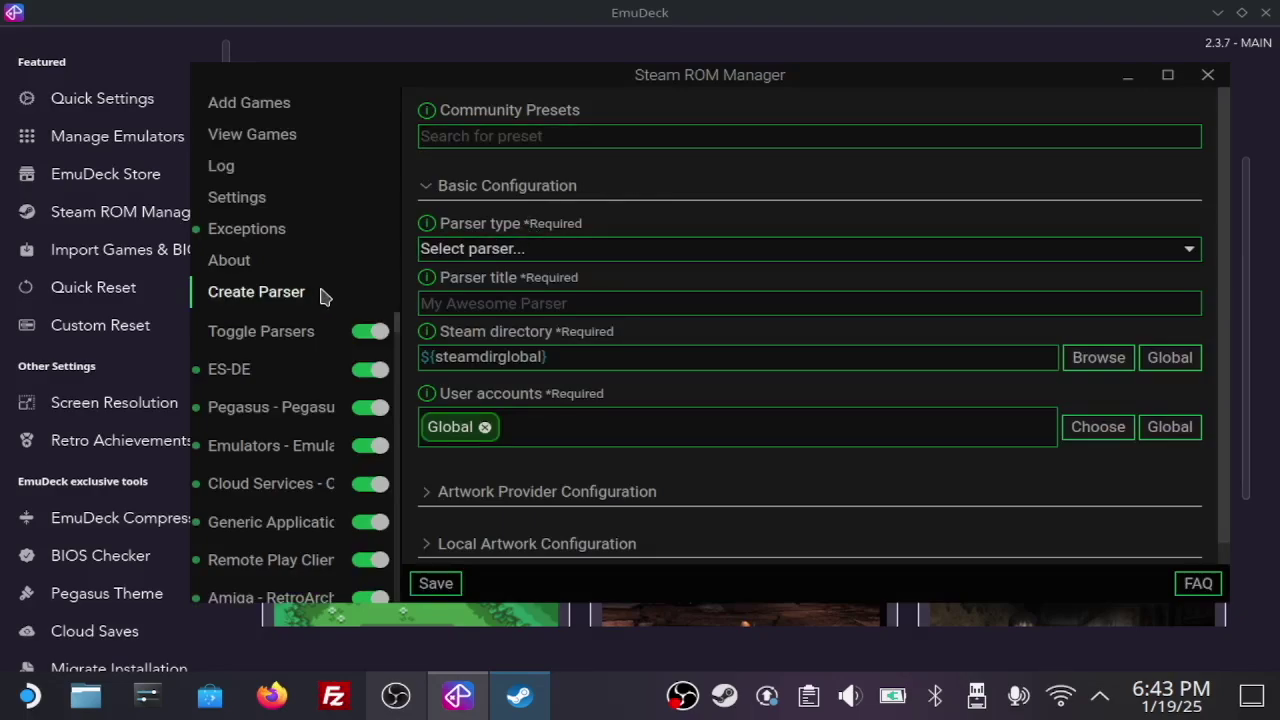
{"action": "left_click", "coordinate": [306, 201]}
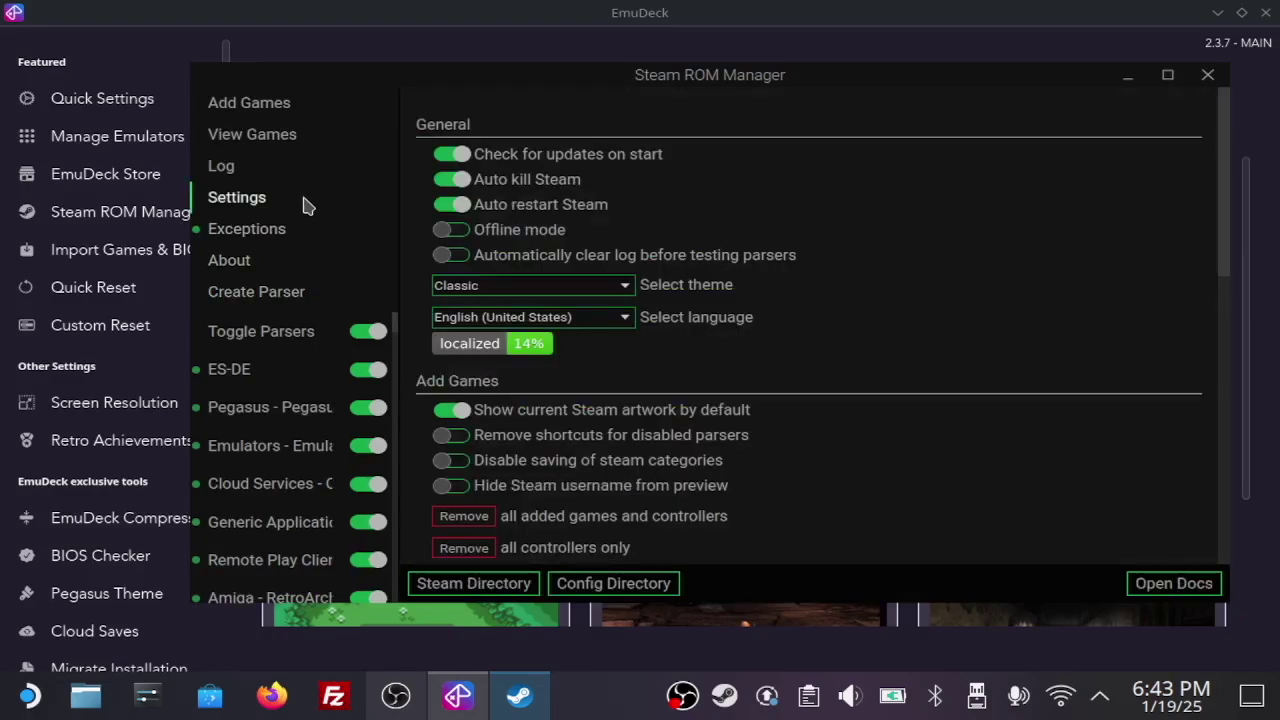
{"action": "left_click", "coordinate": [300, 295]}
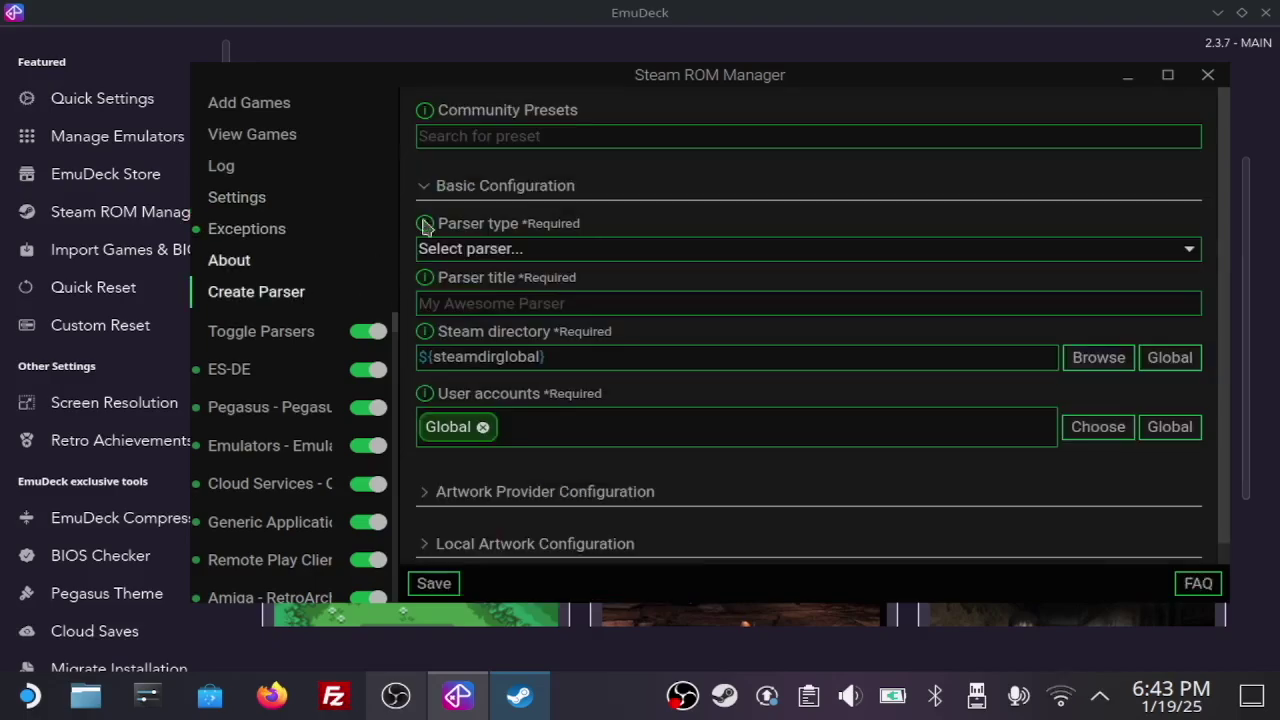
{"action": "left_click", "coordinate": [544, 137]}
{"action": "left_click", "coordinate": [958, 193]}
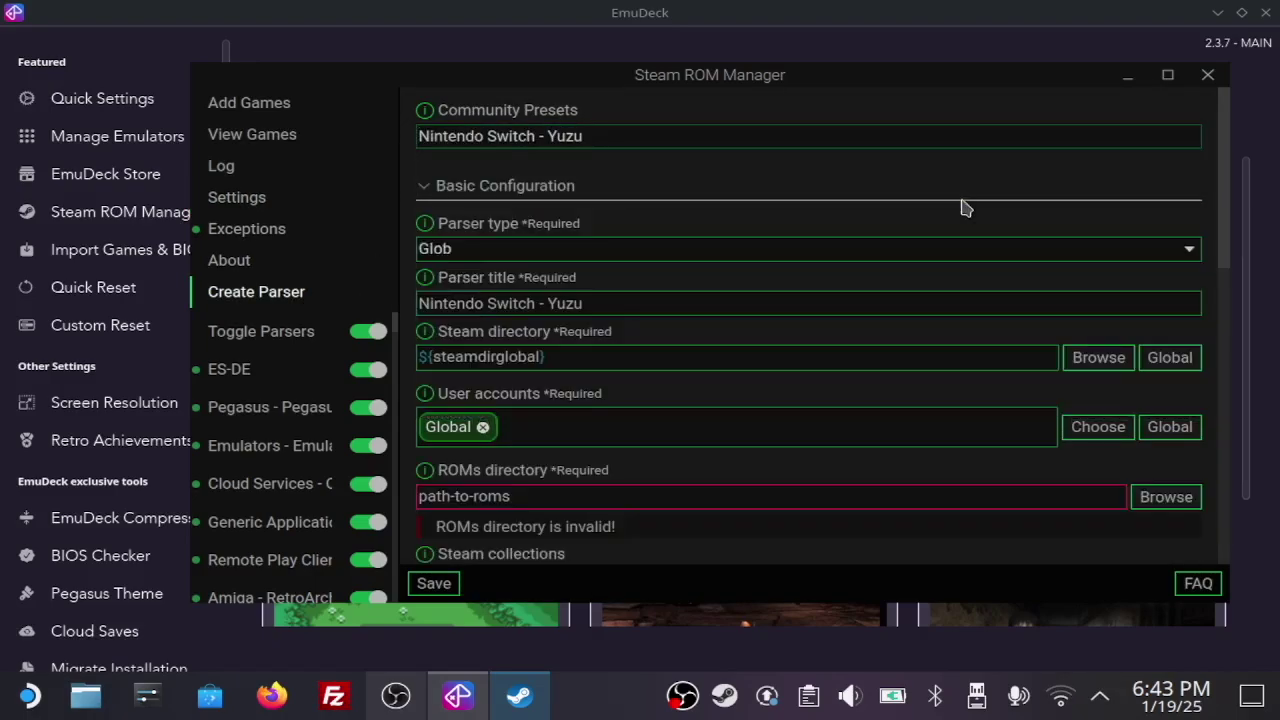
Set the parser's ROMs directory to /home/deck/emudeck/Emulation/roms/switch
{"action": "left_click", "coordinate": [1147, 497]}
{"action": "left_click_drag", "start_coordinate": [1146, 506], "coordinate": [1145, 482]}
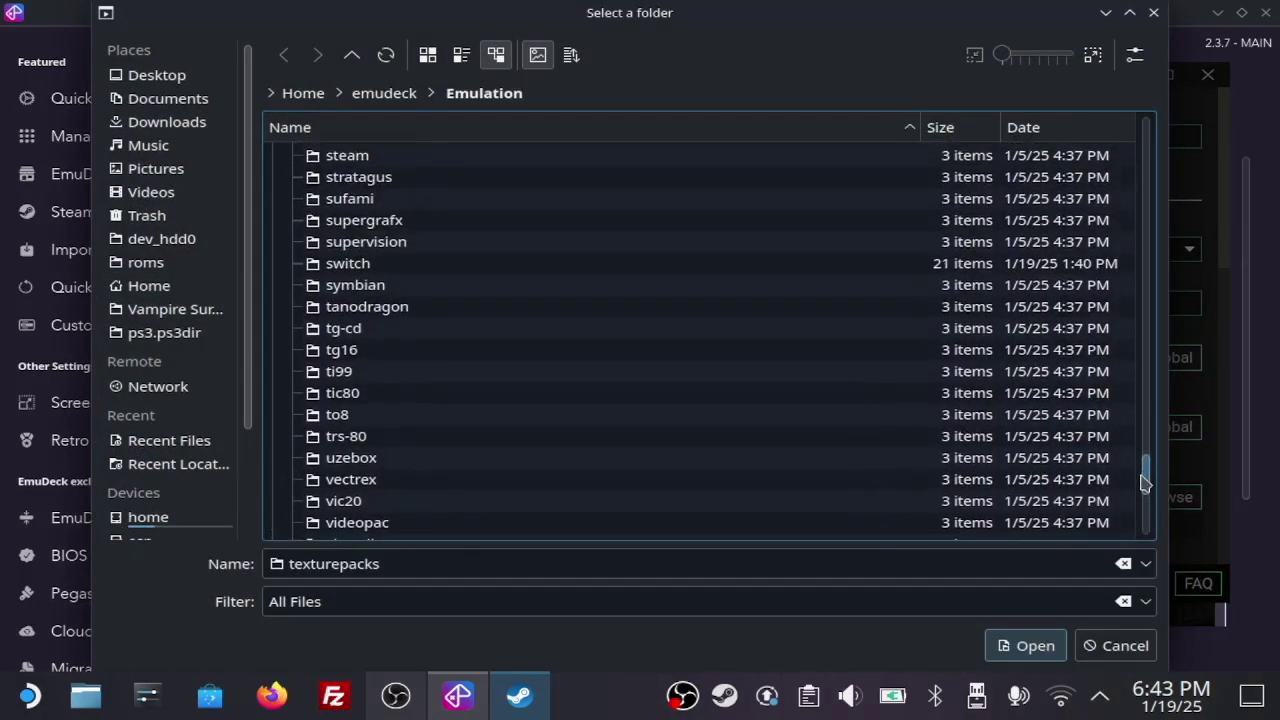
{"action": "left_click", "coordinate": [819, 272]}
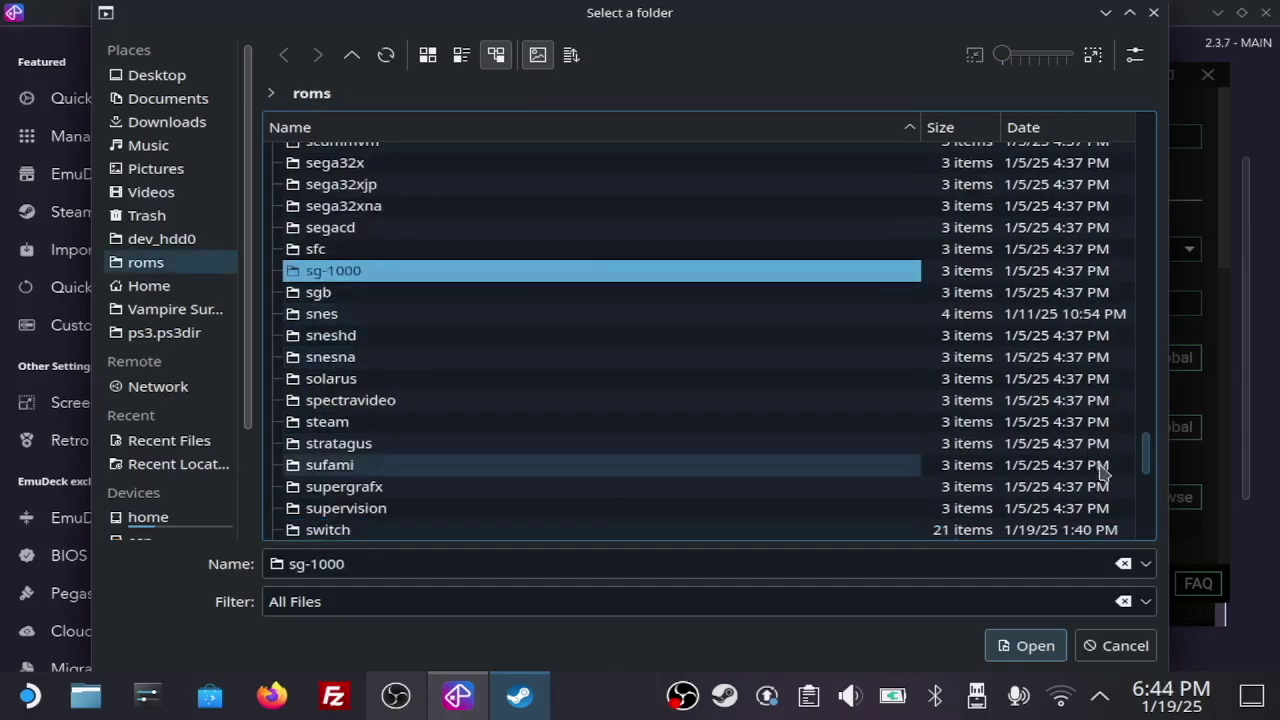
{"action": "key", "text": "Escape"}
Change the parser title to Nintendo Switch - Citron Canary
{"action": "left_click", "coordinate": [840, 303]}
{"action": "key", "text": "BackSpace"}
{"action": "key", "text": "BackSpace"}
{"action": "key", "text": "BackSpace"}
{"action": "key", "text": "BackSpace"}
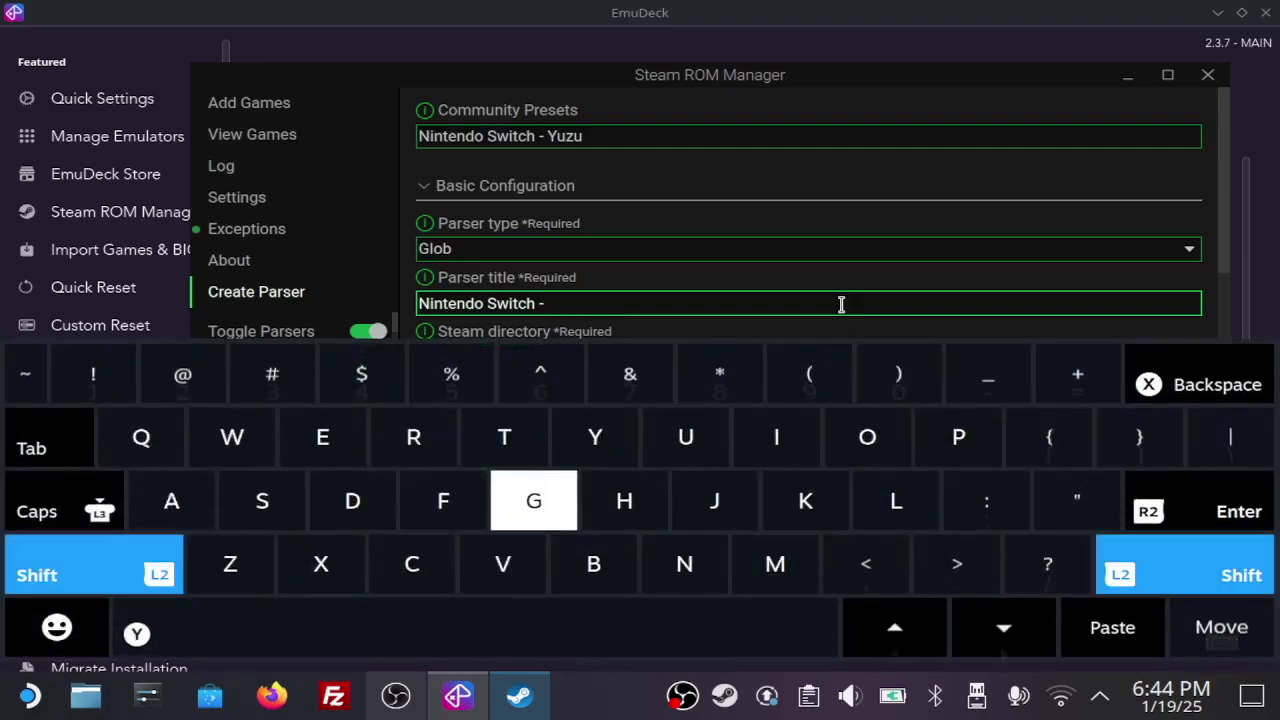
{"action": "type", "text": "Citron"}
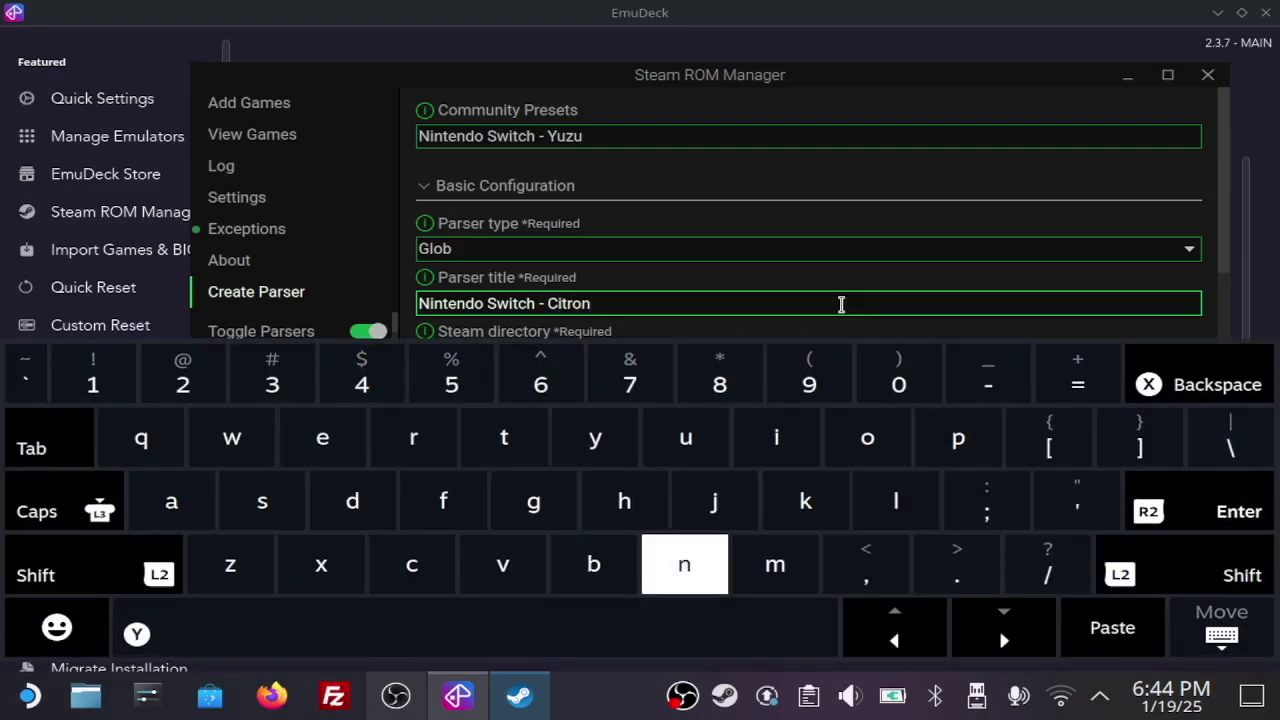
{"action": "left_click", "coordinate": [1097, 306]}
{"action": "type", "text": "C"}
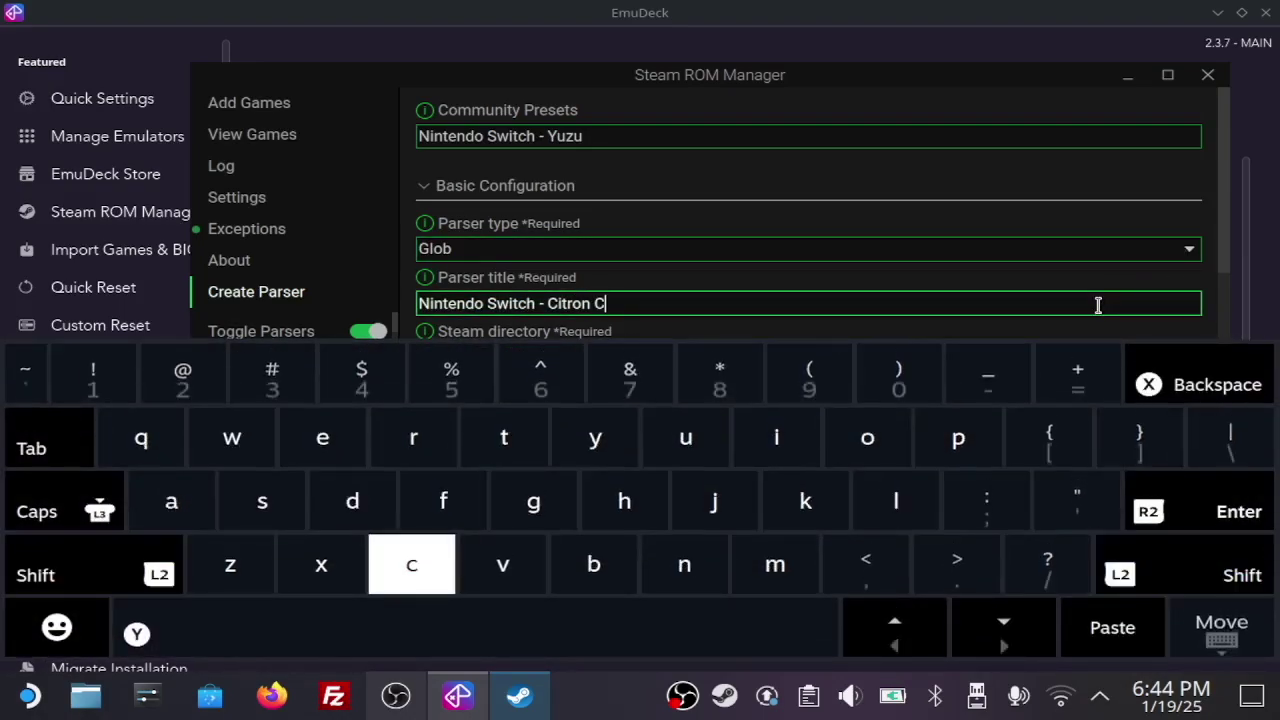
{"action": "type", "text": "anary"}
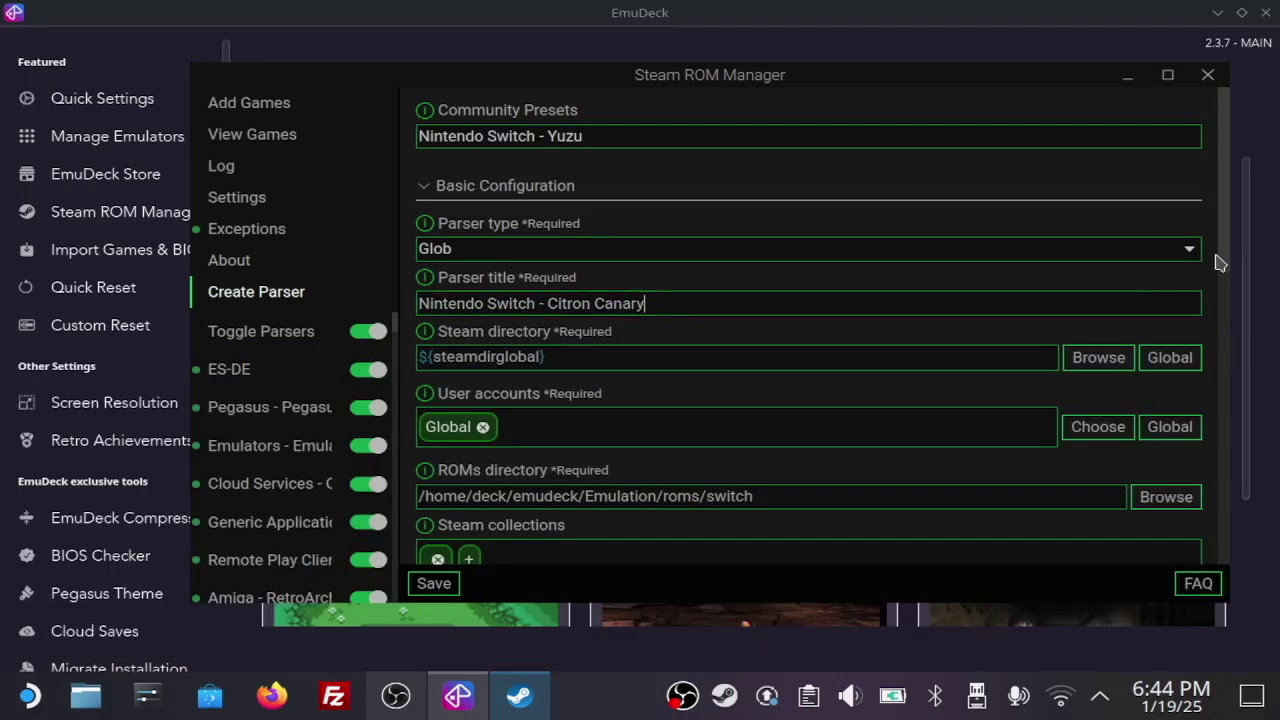
Choose citron-nightly.AppImage from the Applications folder in Home as the parser's executable
{"action": "scroll", "coordinate": [1220, 262], "scroll_direction": "down", "scroll_amount": 4}
{"action": "left_click", "coordinate": [1166, 423]}
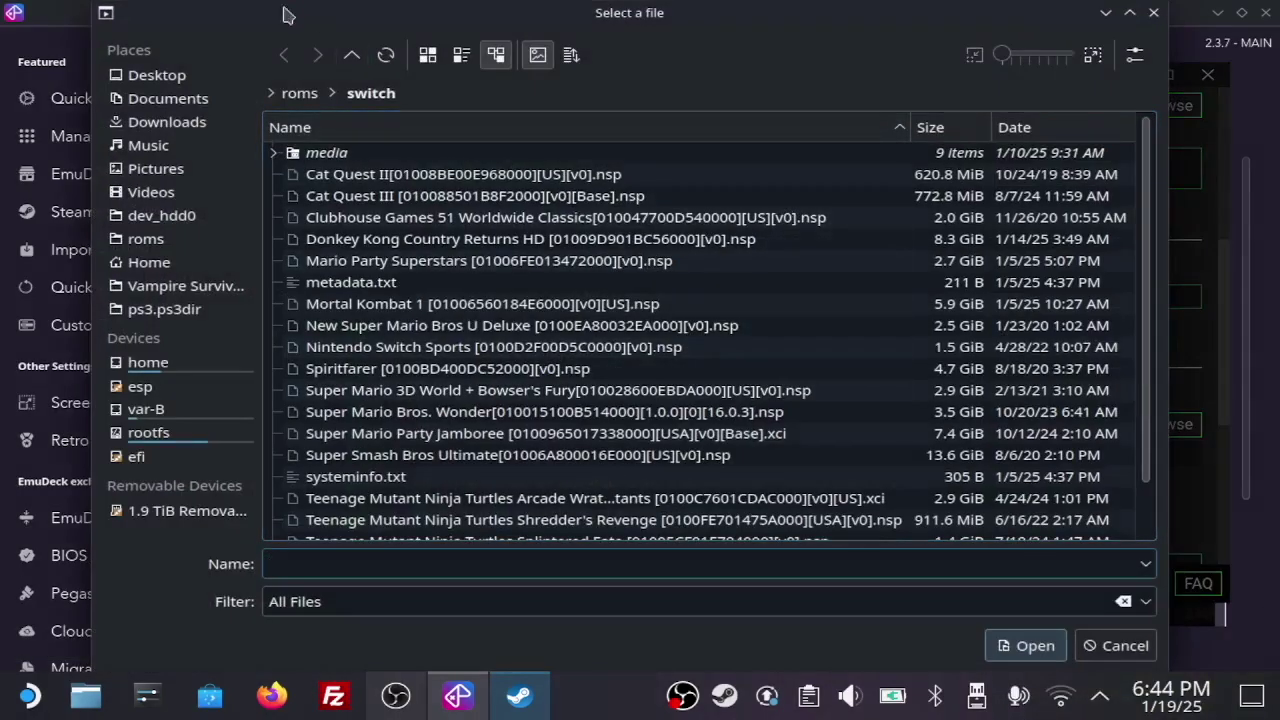
{"action": "left_click", "coordinate": [197, 264]}
{"action": "left_click", "coordinate": [411, 152]}
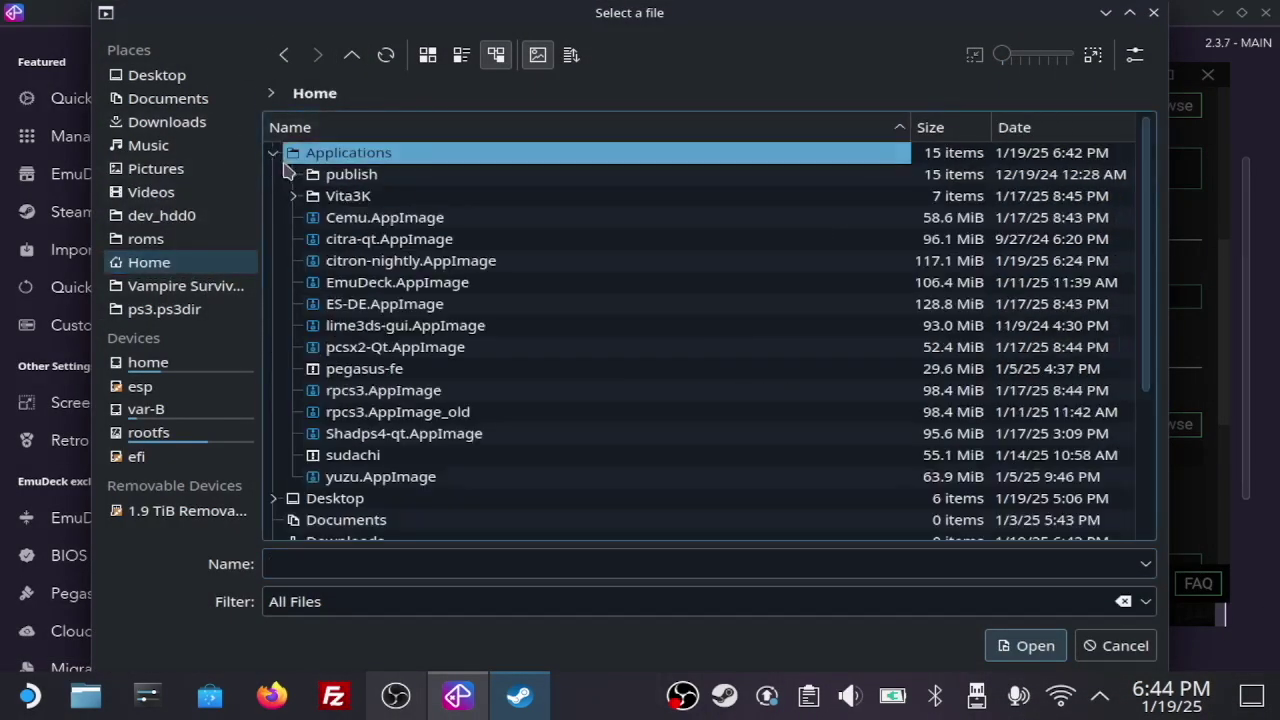
{"action": "left_click", "coordinate": [405, 262]}
{"action": "left_click", "coordinate": [846, 236]}
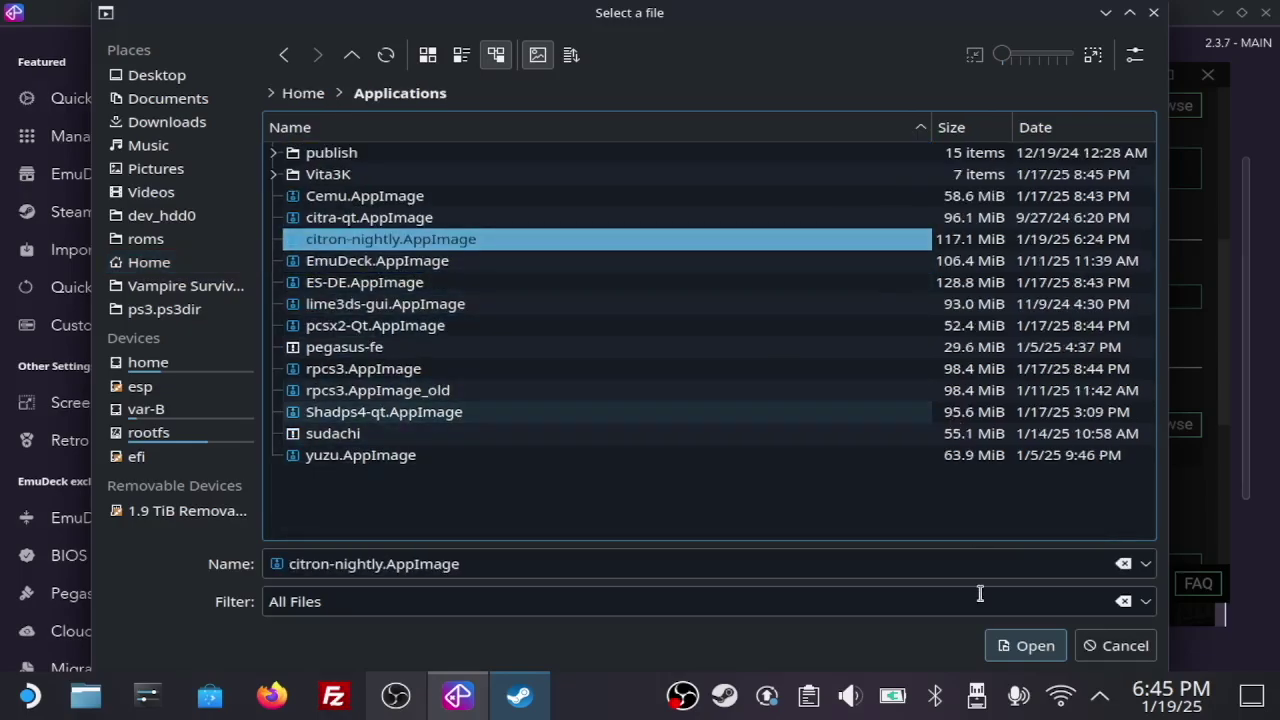
{"action": "left_click", "coordinate": [1020, 645]}
Review the Nintendo Switch - Citron Canary parser's settings and parse the games for adding to Steam
{"action": "scroll", "coordinate": [1190, 290], "scroll_direction": "up", "scroll_amount": 6}
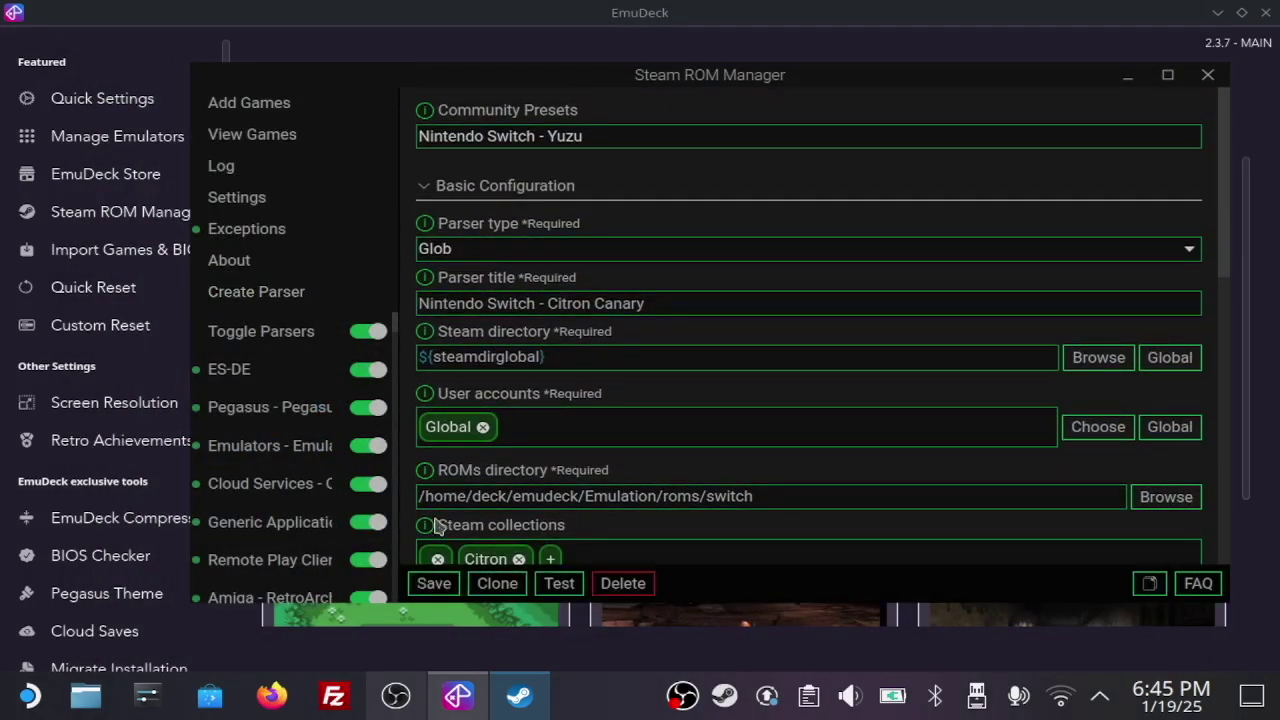
{"action": "scroll", "coordinate": [395, 368], "scroll_direction": "down", "scroll_amount": 3}
{"action": "scroll", "coordinate": [395, 368], "scroll_direction": "down", "scroll_amount": 5}
{"action": "left_click", "coordinate": [237, 197]}
{"action": "left_click", "coordinate": [249, 102]}
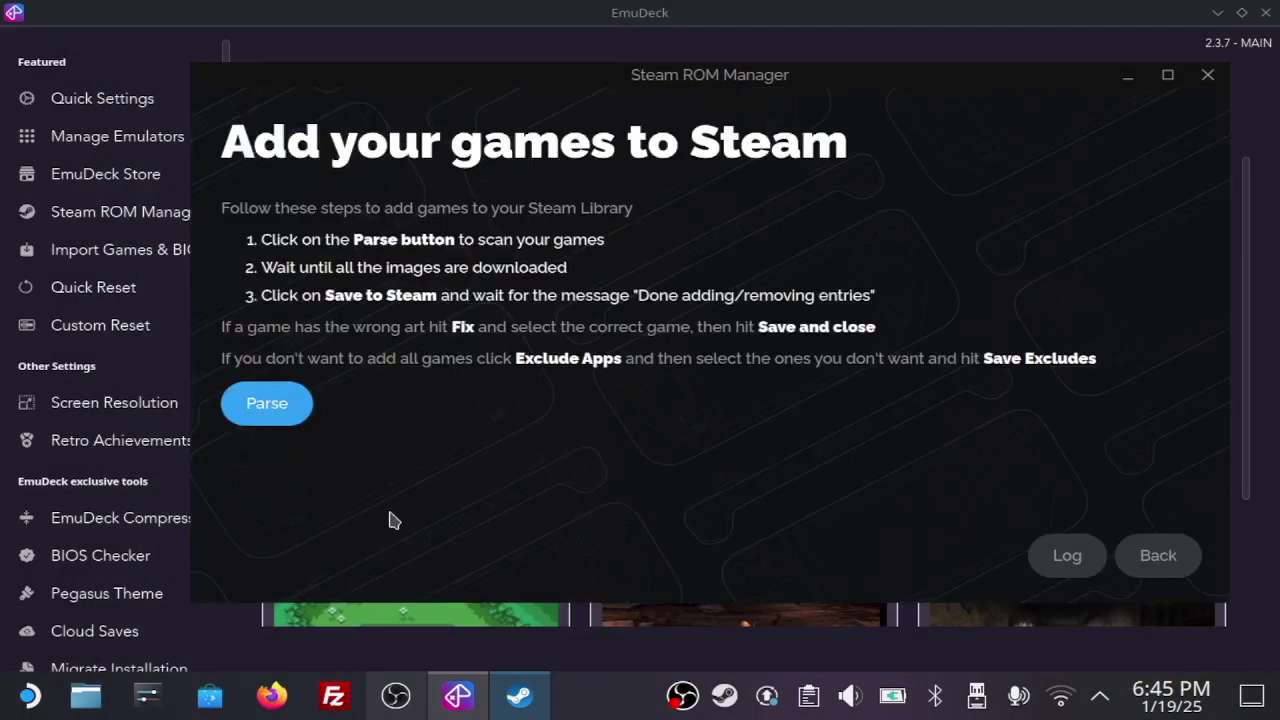
{"action": "left_click", "coordinate": [263, 403]}
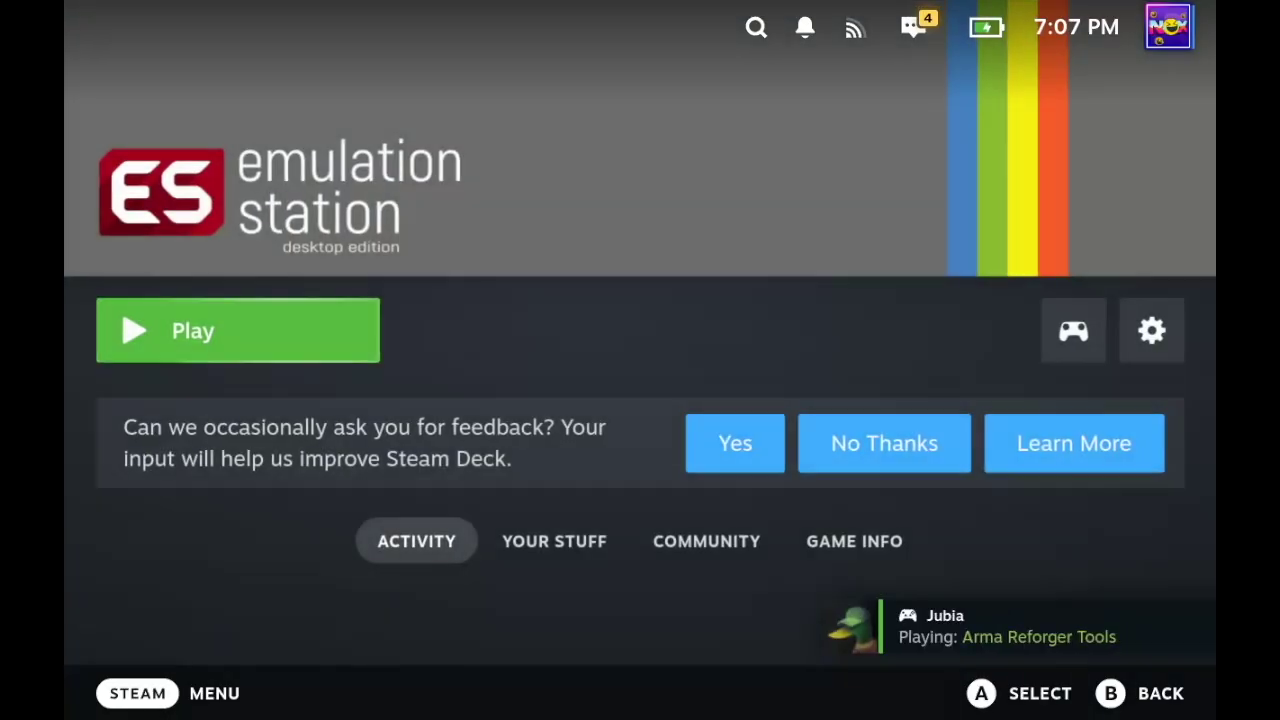
Start EmulationStation Desktop Edition and open the Other Settings from its main menu
{"action": "key", "text": "Return"}
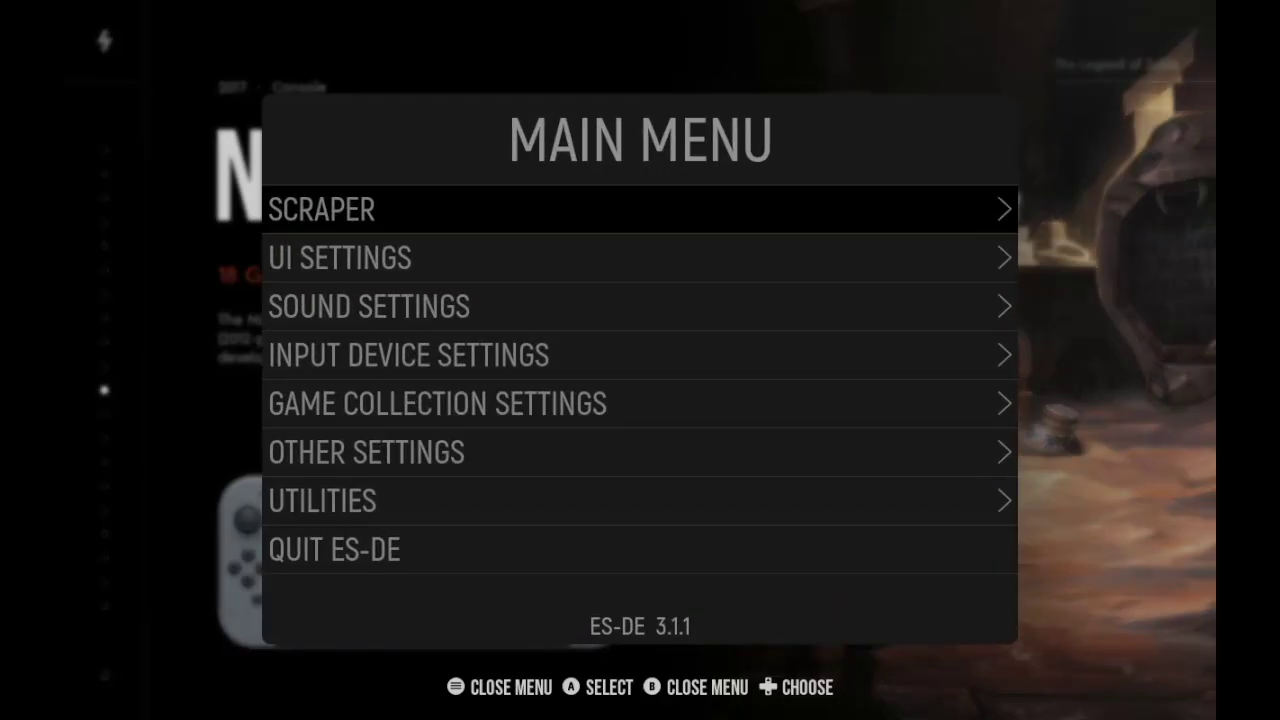
{"action": "key", "text": "Down"}
{"action": "key", "text": "Down"}
{"action": "key", "text": "Down"}
{"action": "key", "text": "Down"}
{"action": "key", "text": "Down"}
{"action": "key", "text": "Return"}
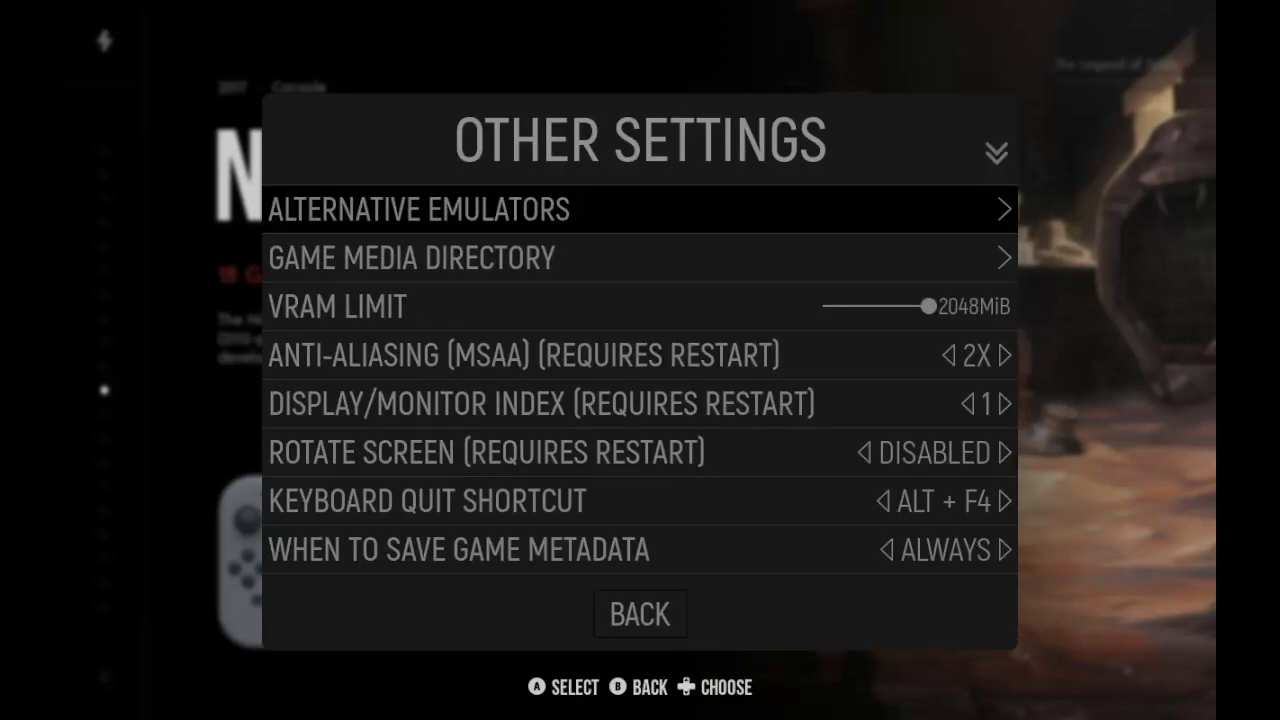
Open the alternative emulator choices for the switch system
{"action": "key", "text": "Return"}
{"action": "key", "text": "Down"}
{"action": "key", "text": "Down"}
{"action": "key", "text": "Down"}
{"action": "key", "text": "Down"}
{"action": "key", "text": "Down"}
{"action": "key", "text": "Down"}
{"action": "key", "text": "Down"}
{"action": "key", "text": "Down"}
{"action": "key", "text": "Down"}
{"action": "key", "text": "Down"}
{"action": "key", "text": "Down"}
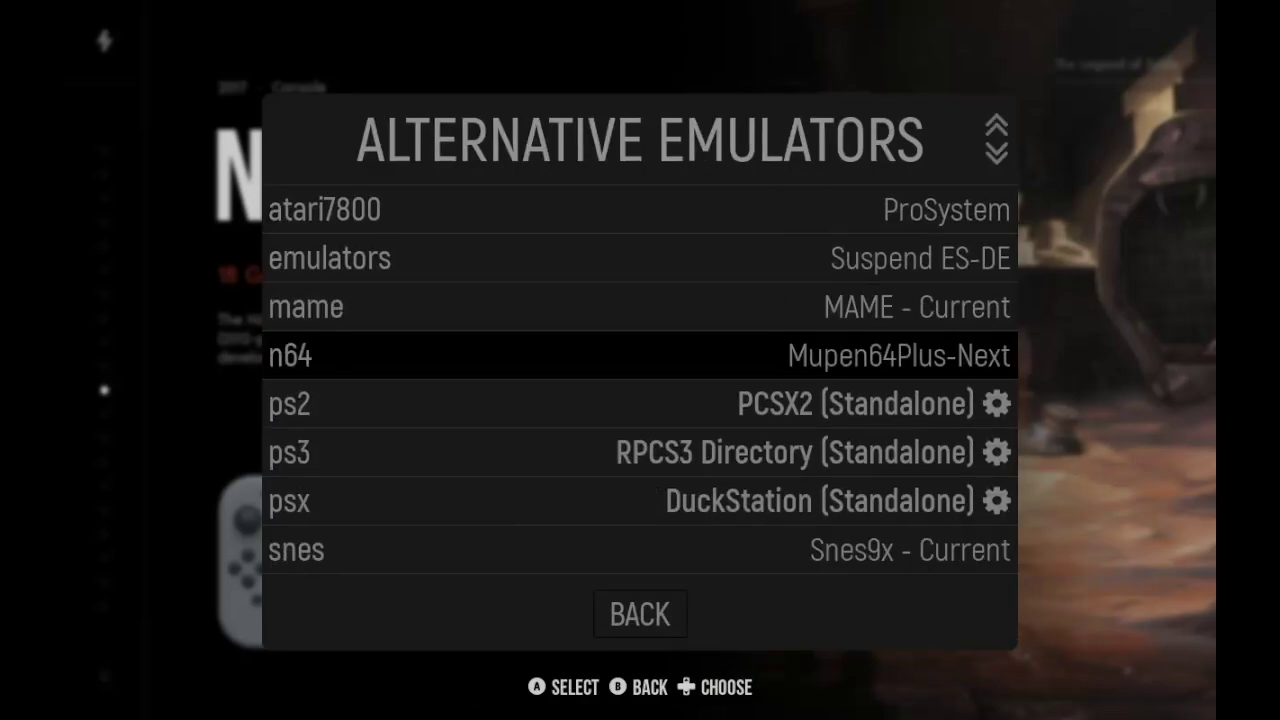
{"action": "key", "text": "Return"}
Choose Citron Canary (Standalone) as the emulator for Nintendo Switch
{"action": "key", "text": "Up"}
{"action": "key", "text": "Up"}
{"action": "key", "text": "Down"}
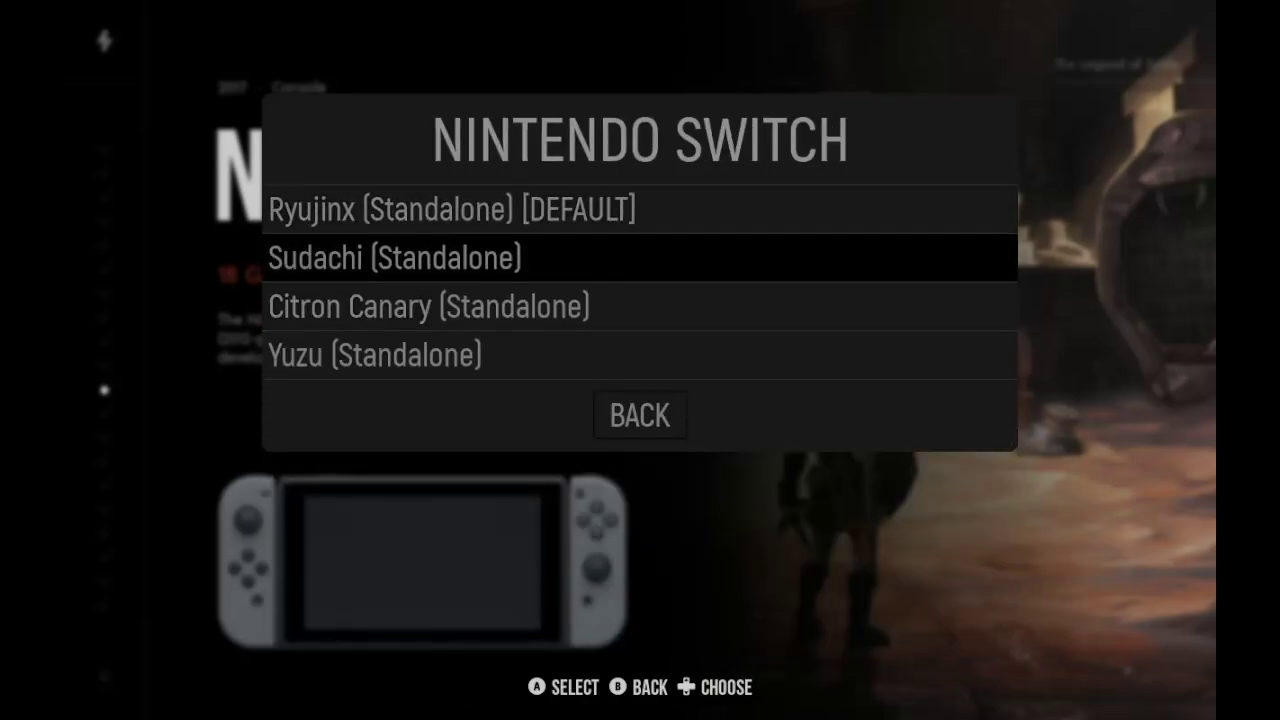
{"action": "key", "text": "Down"}
{"action": "key", "text": "Up"}
{"action": "key", "text": "Down"}
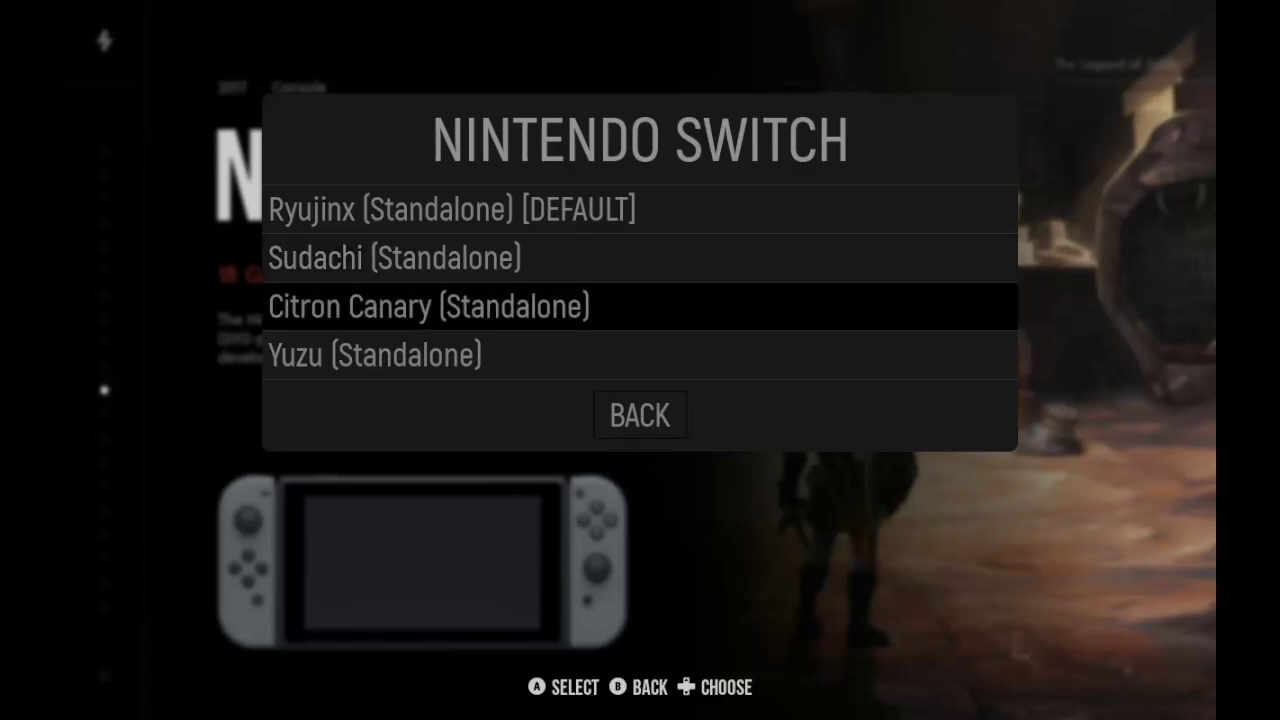
{"action": "key", "text": "Up"}
{"action": "key", "text": "Down"}
{"action": "key", "text": "Return"}
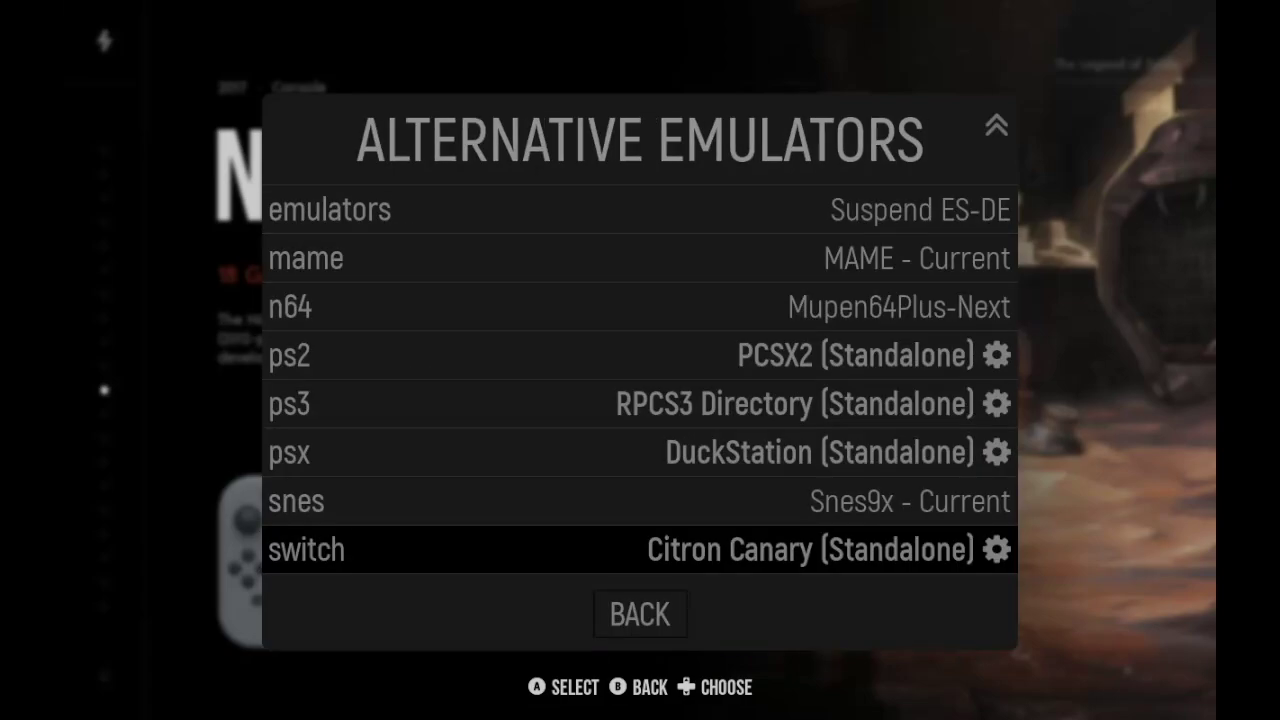
Leave the settings, enter the Nintendo Switch game list and launch Cat Quest II
{"action": "key", "text": "BackSpace"}
{"action": "key", "text": "BackSpace"}
{"action": "key", "text": "BackSpace"}
{"action": "key", "text": "Return"}
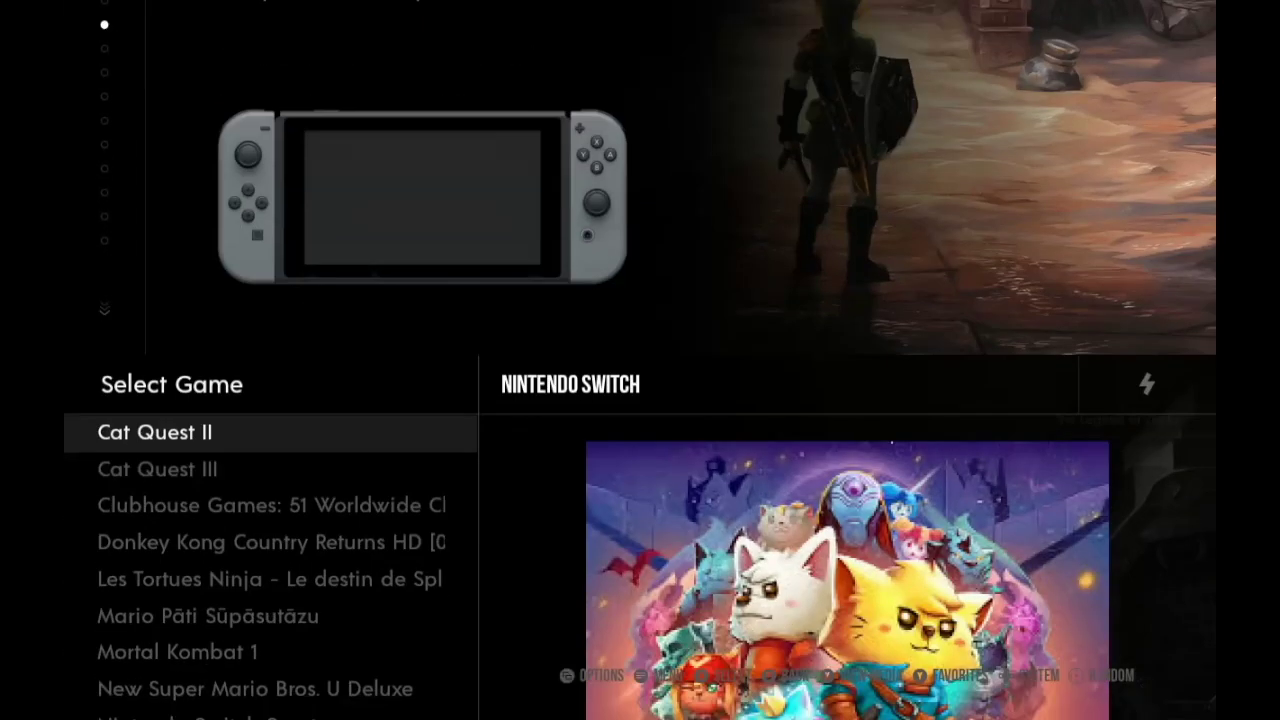
{"action": "key", "text": "Return"}
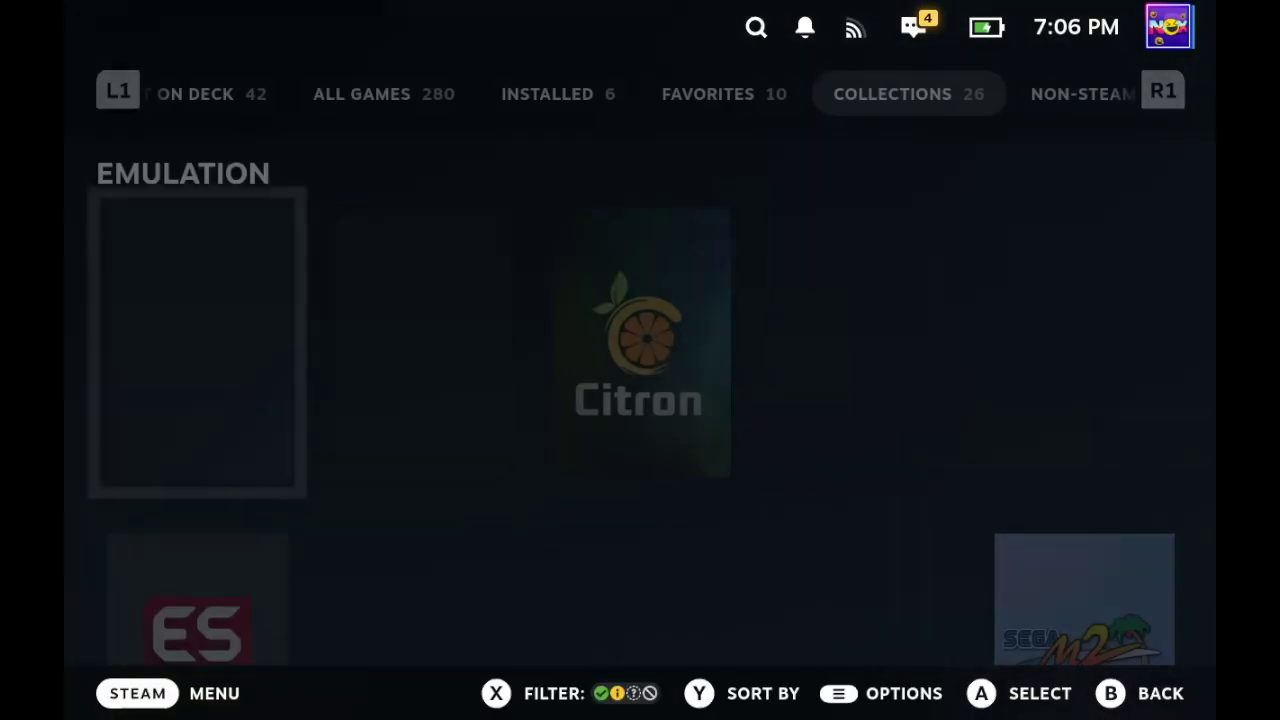
Look through the emulators in the Steam library's Emulation collection, including the Citron entry
{"action": "key", "text": "Right"}
{"action": "key", "text": "Right"}
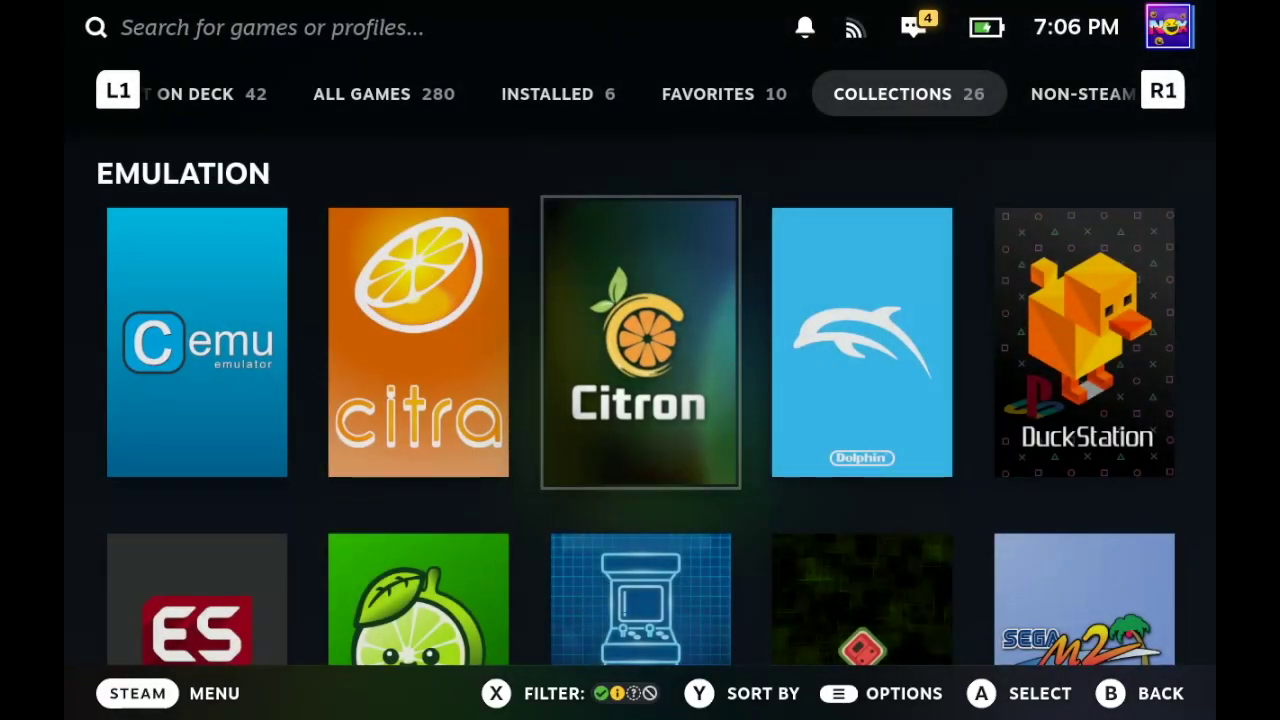
{"action": "key", "text": "Right"}
{"action": "key", "text": "Left"}
{"action": "key", "text": "Down"}
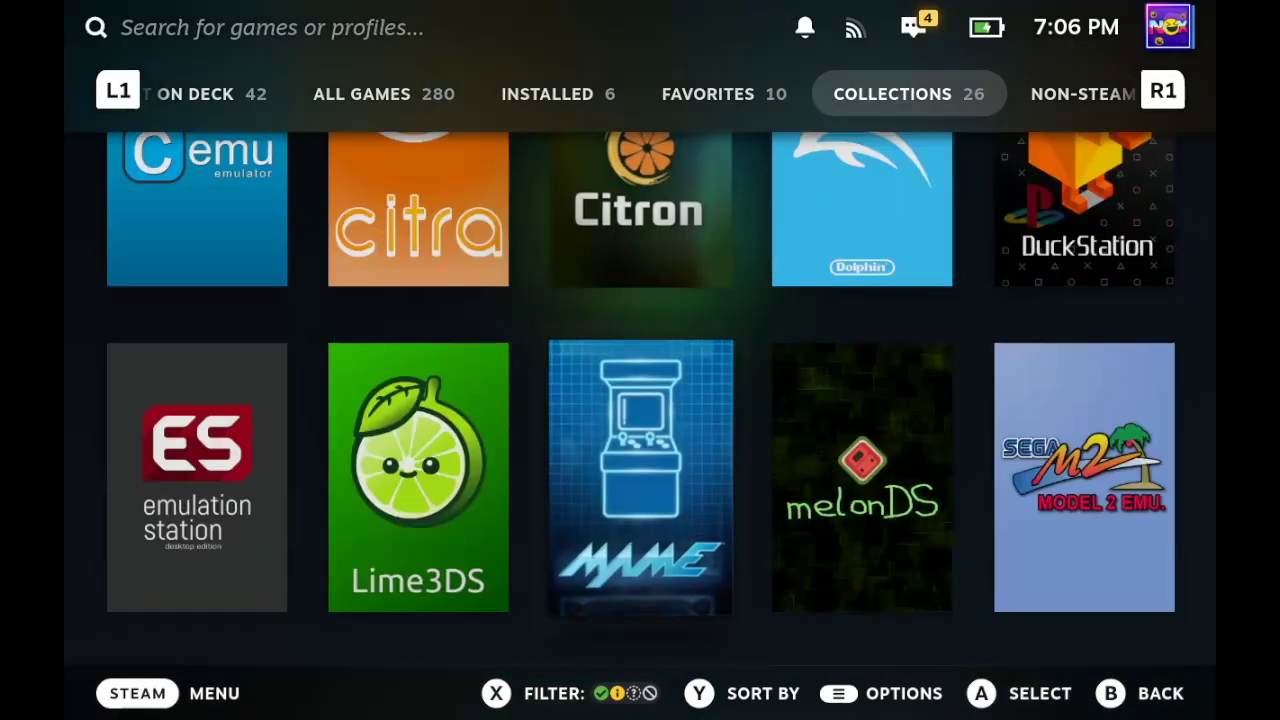
Return to the Steam collections overview and open the Emulation collection
{"action": "key", "text": "Down"}
{"action": "key", "text": "Down"}
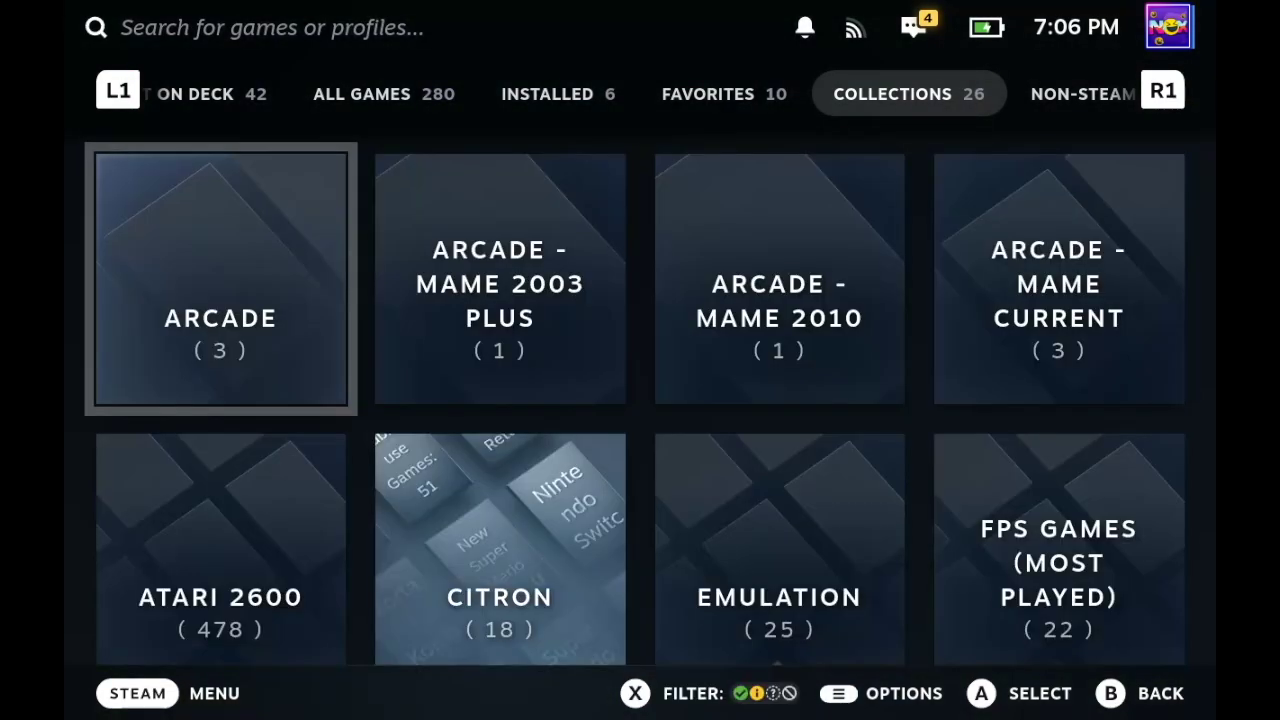
{"action": "key", "text": "Right"}
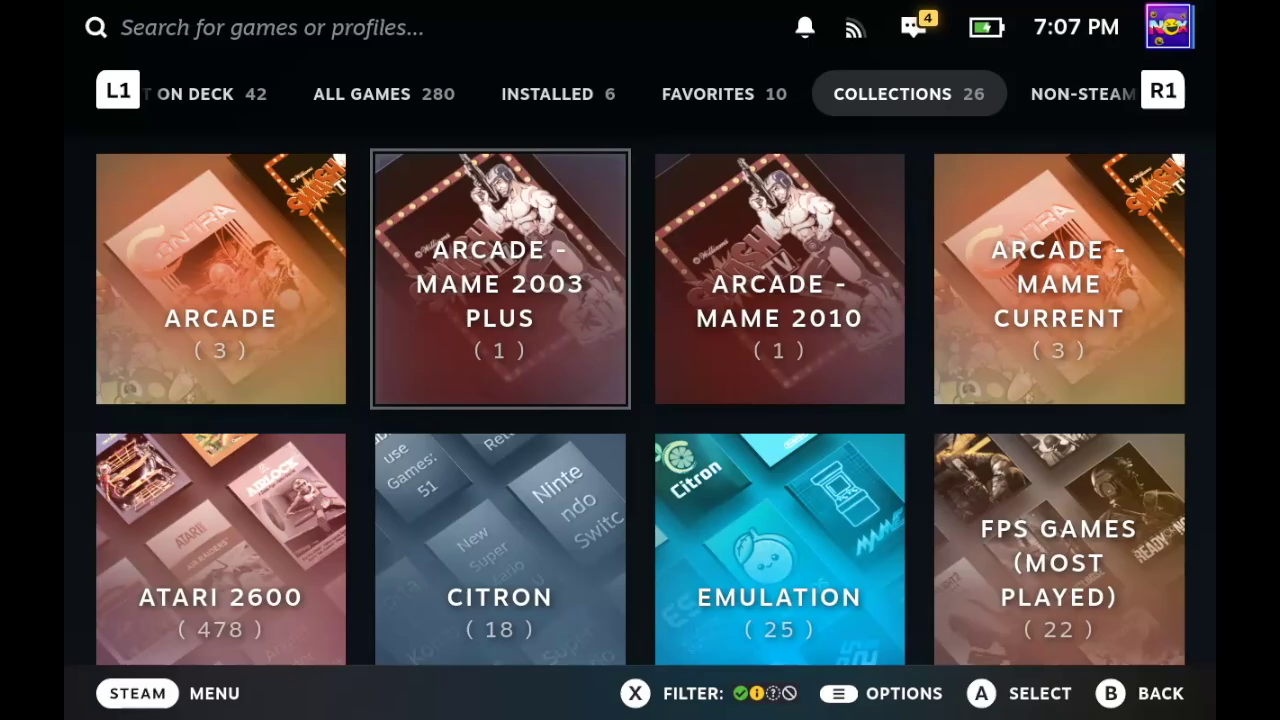
{"action": "key", "text": "Down"}
{"action": "key", "text": "Right"}
{"action": "key", "text": "Return"}
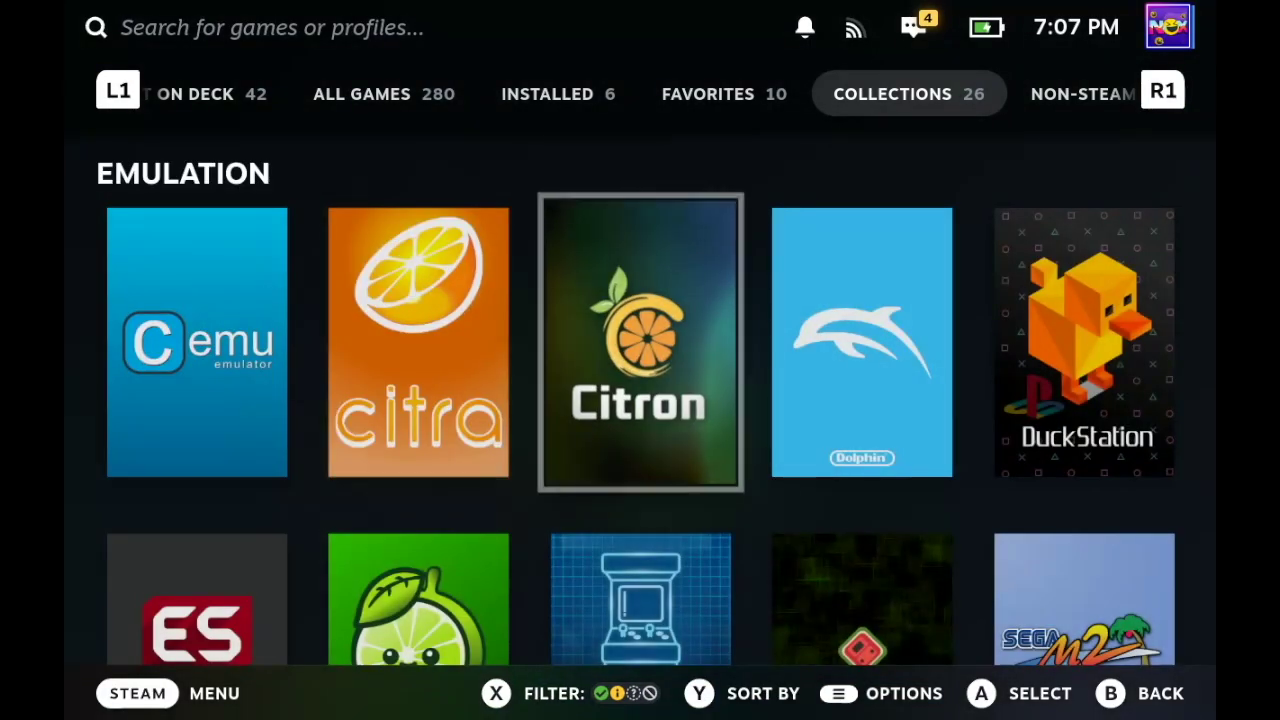